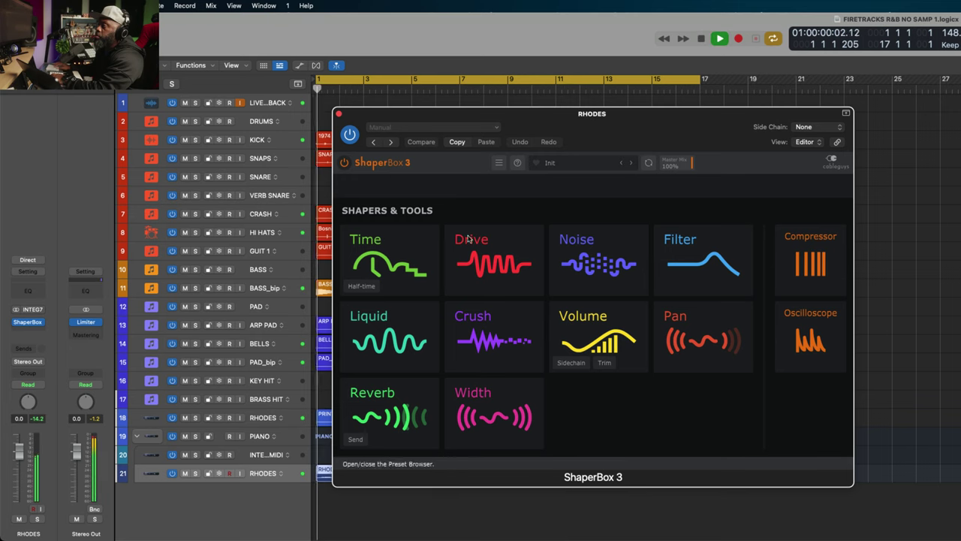
# Step: Add the Time shaper to the empty ShaperBox 3 on the Rhodes track and restart playback
pyautogui.press('space')
pyautogui.click(393, 248)
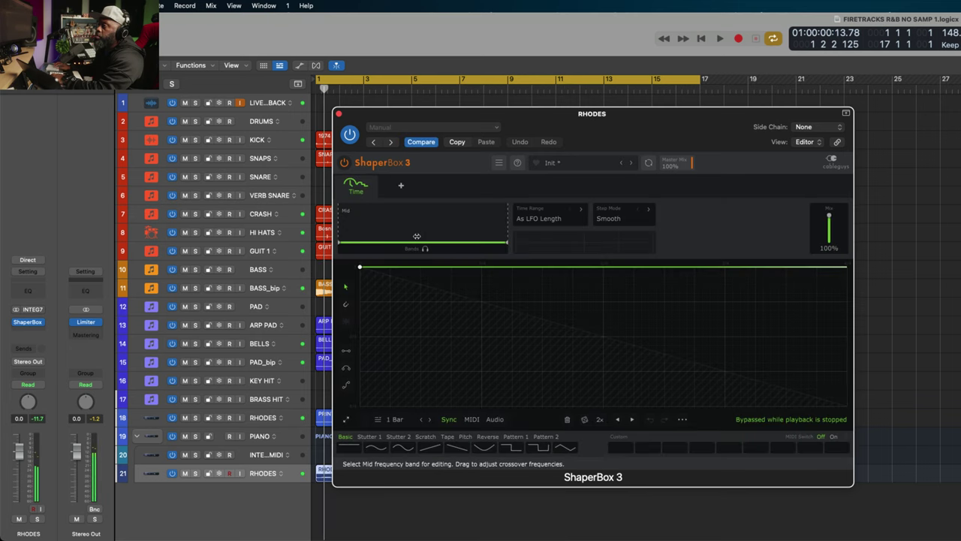
pyautogui.press('space')
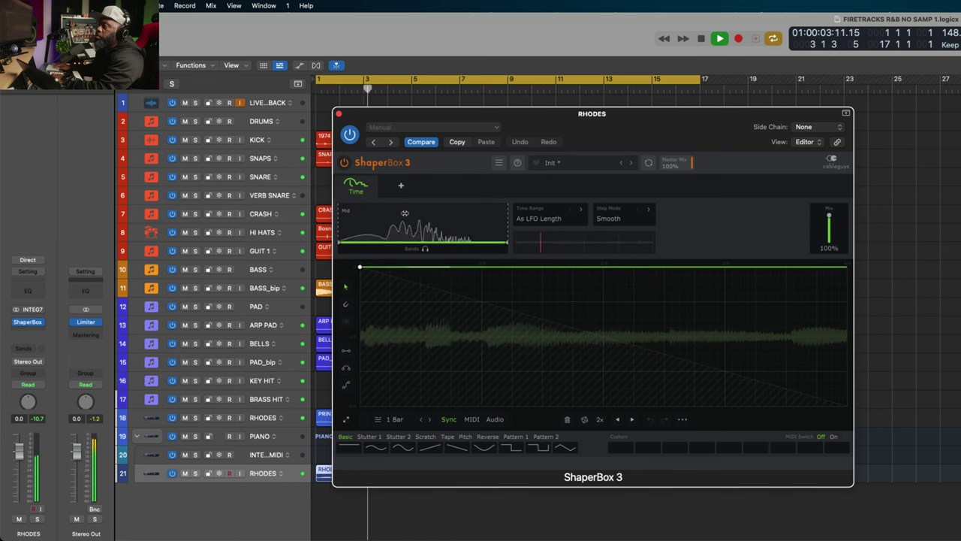
# Step: Audition the Time shaper's Basic waves, including Sine, Ramp up, Ramp down and Parabolic, and return to the Unchanged wave
pyautogui.click(375, 447)
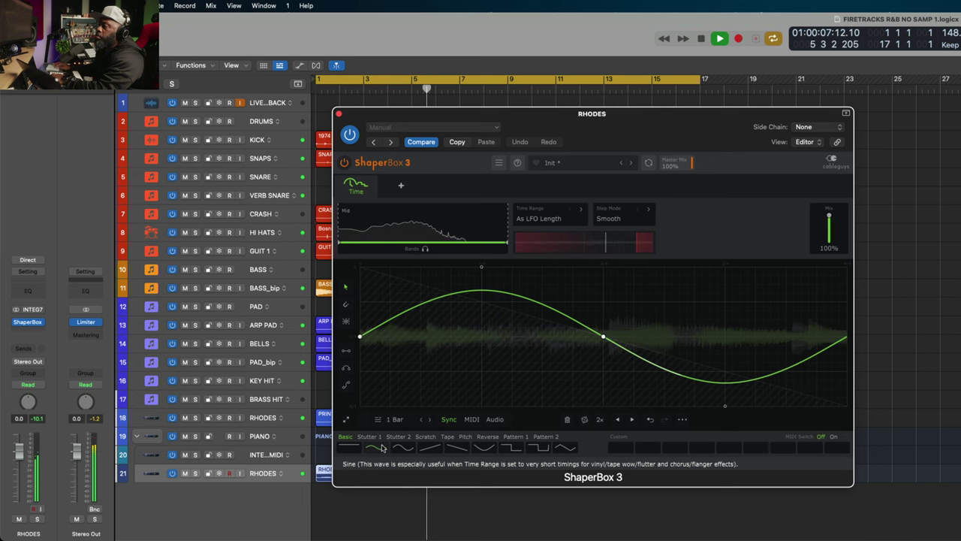
pyautogui.click(401, 448)
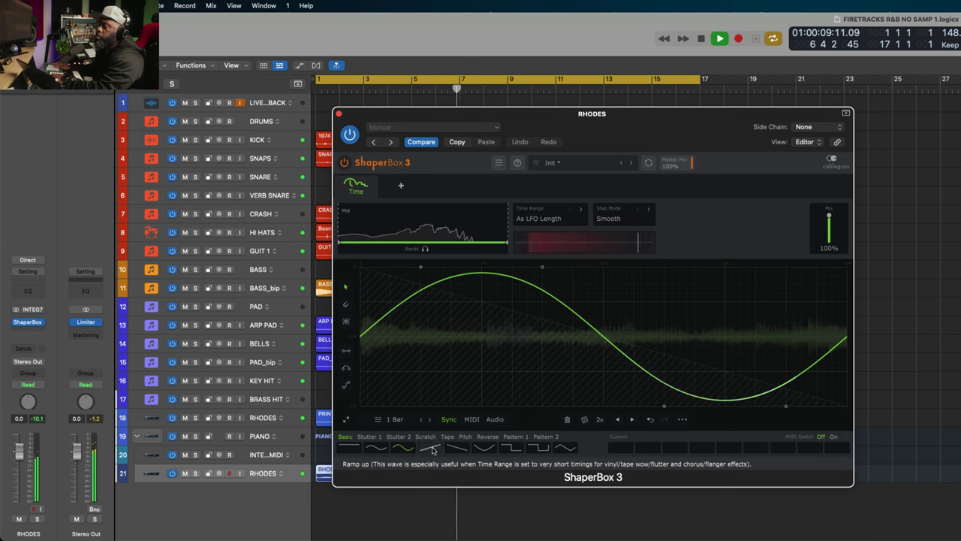
pyautogui.click(431, 448)
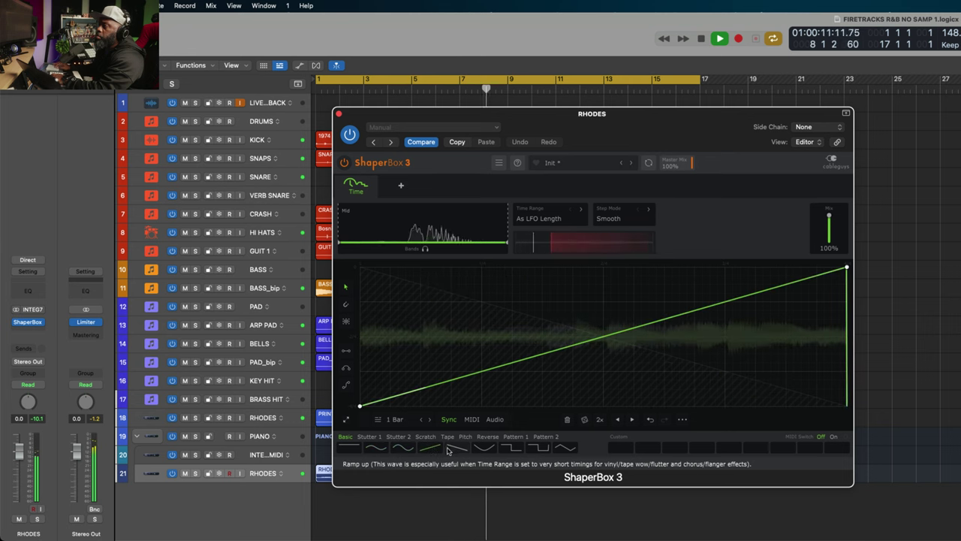
pyautogui.click(458, 448)
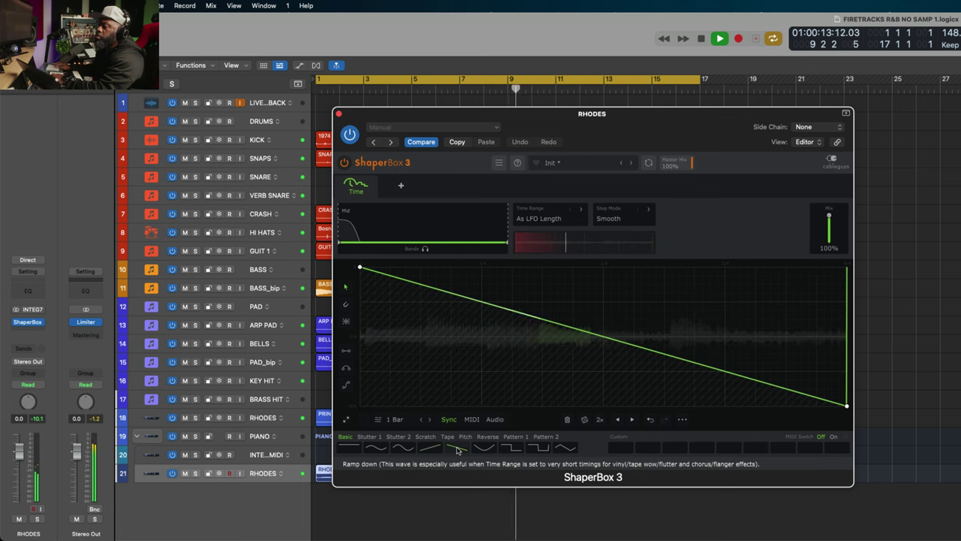
pyautogui.click(485, 448)
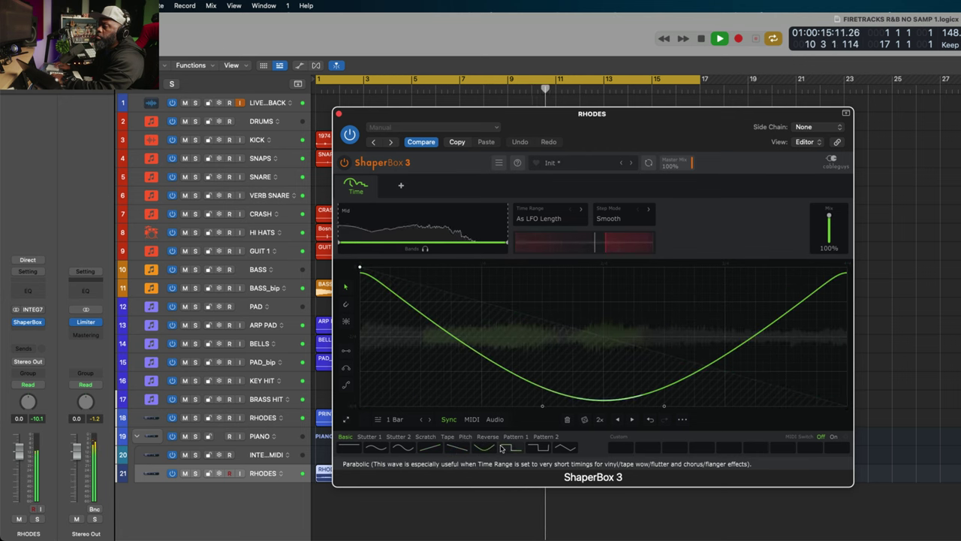
pyautogui.click(510, 448)
pyautogui.click(350, 449)
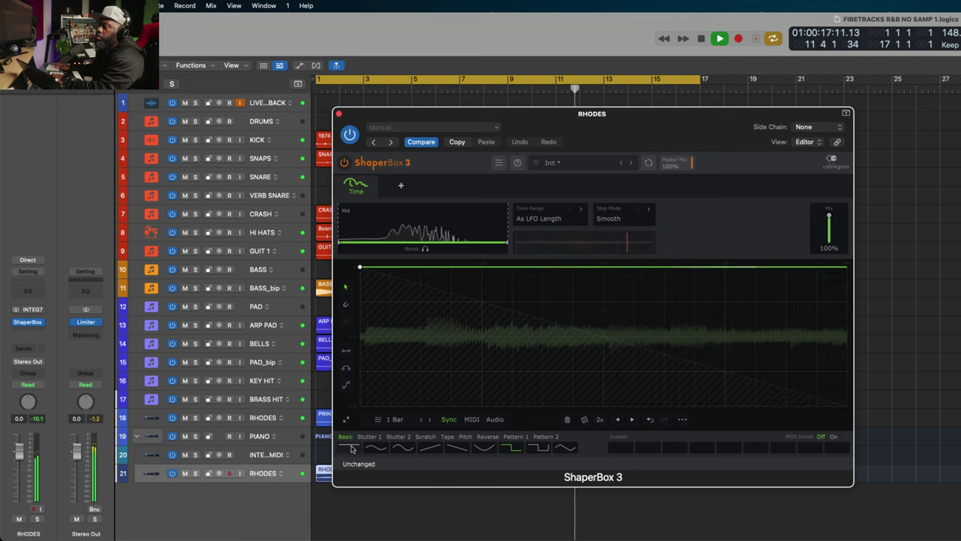
# Step: Audition successive ShaperBox 3 presets on the Rhodes and load Gated Sequence
pyautogui.click(632, 163)
pyautogui.click(632, 164)
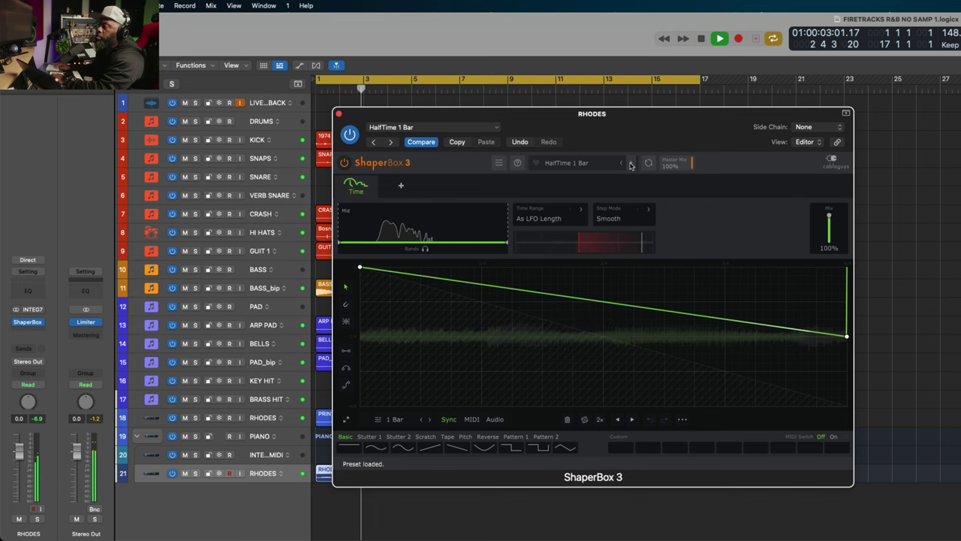
pyautogui.click(631, 164)
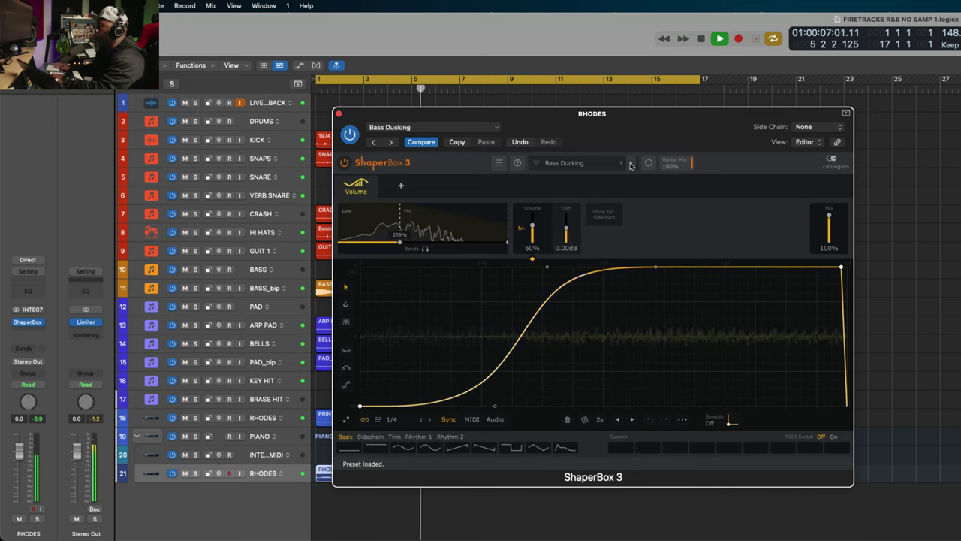
pyautogui.click(632, 163)
pyautogui.click(631, 164)
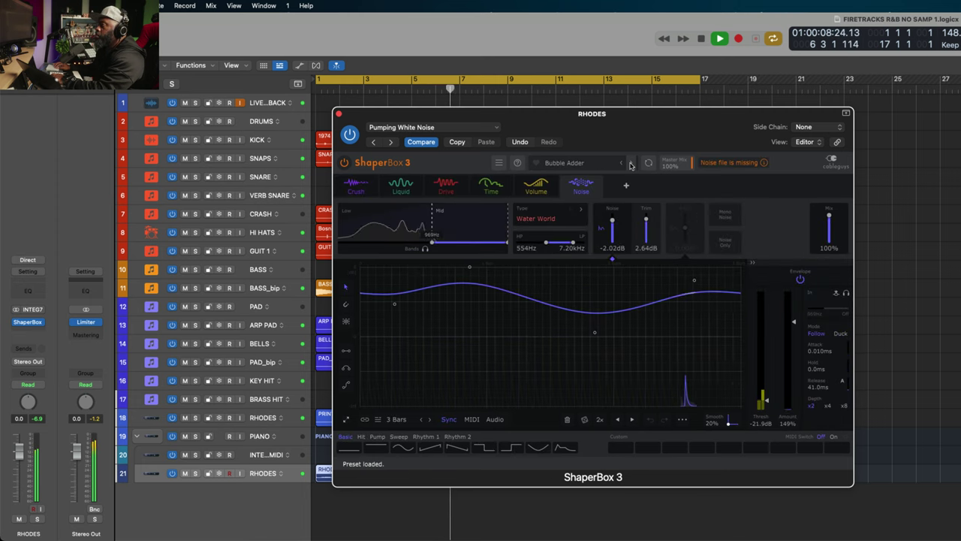
pyautogui.click(631, 164)
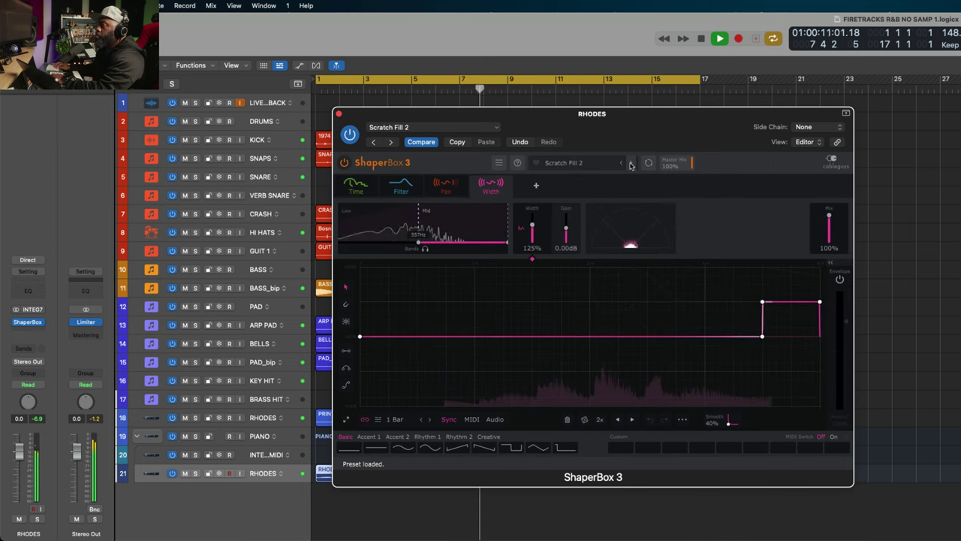
pyautogui.click(631, 163)
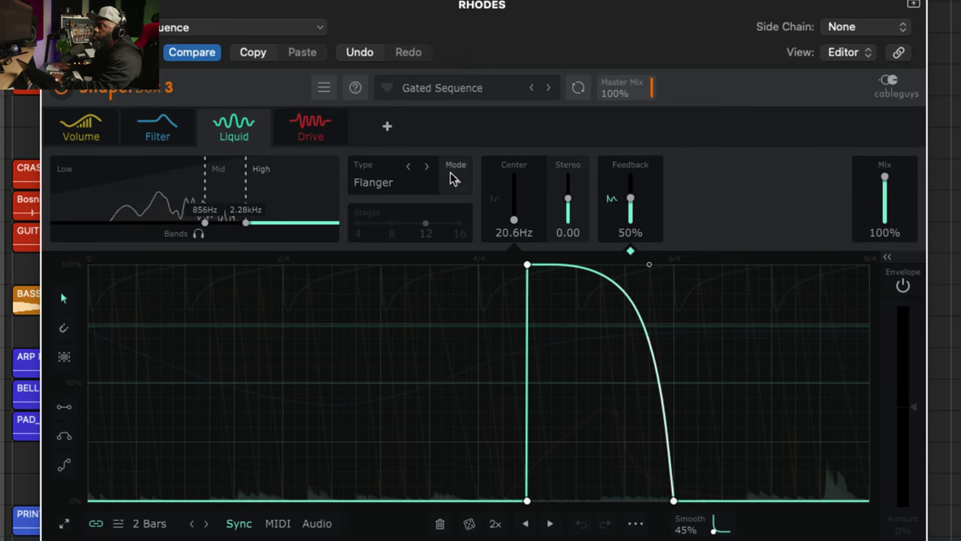
# Step: Check the Rhodes sound with the Drive shaper bypassed and display the Drive shaper's settings
pyautogui.moveTo(301, 126)
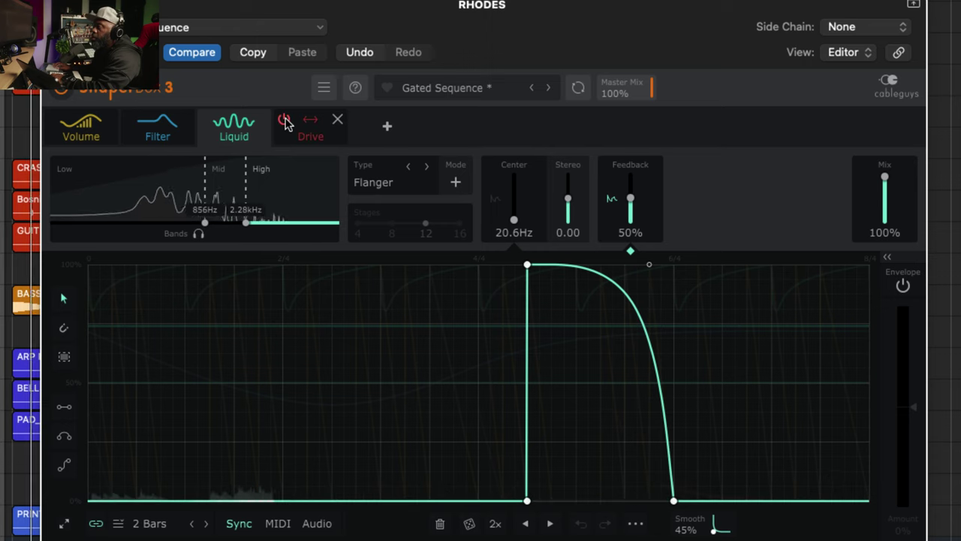
pyautogui.click(284, 120)
pyautogui.click(307, 123)
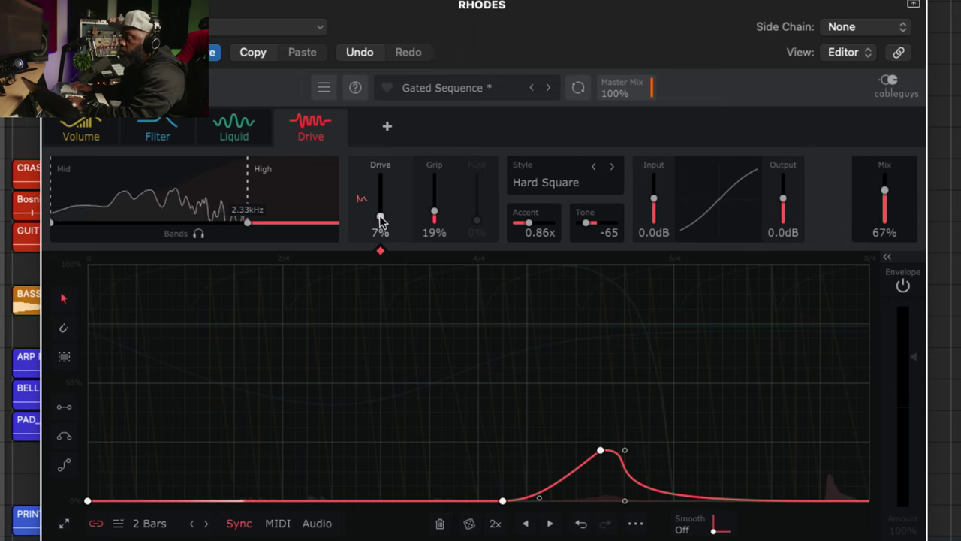
# Step: Compare the Rhodes sound with the Liquid shaper bypassed and re-enabled
pyautogui.click(240, 119)
pyautogui.click(210, 120)
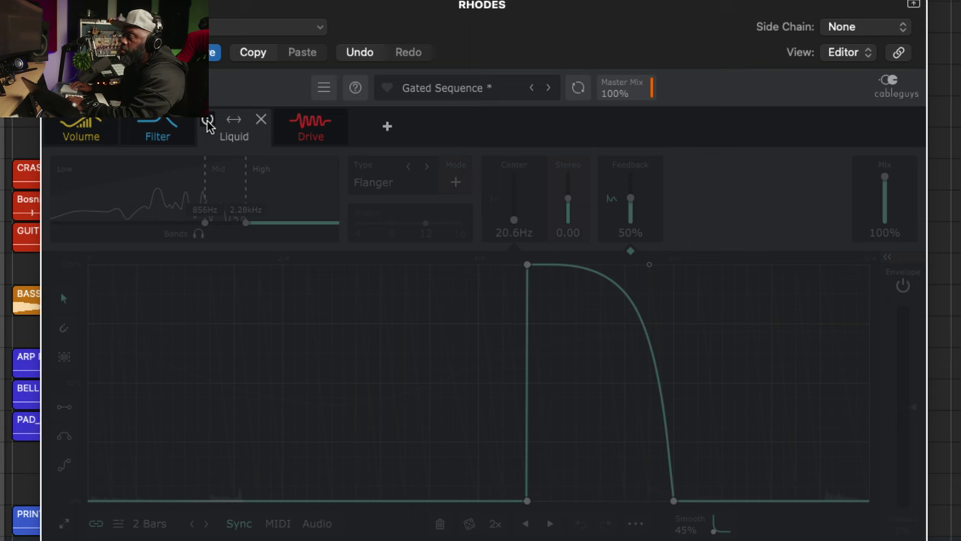
pyautogui.click(208, 122)
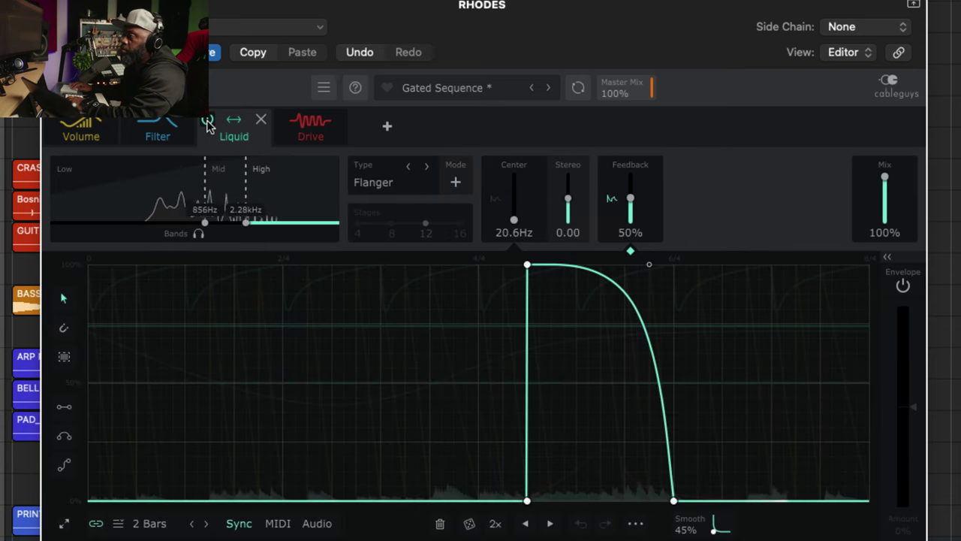
# Step: Compare the Rhodes sound with the Filter shaper bypassed and re-enabled
pyautogui.click(137, 128)
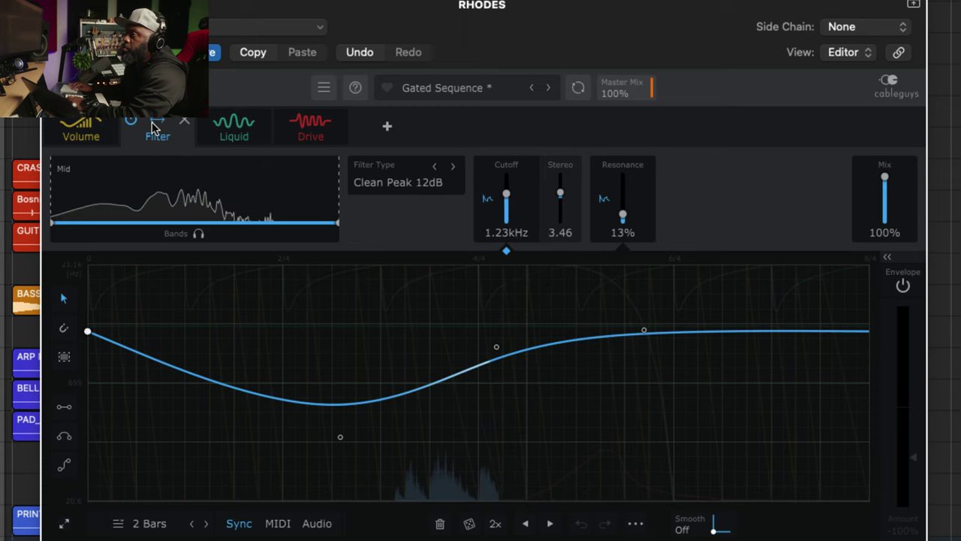
pyautogui.click(134, 121)
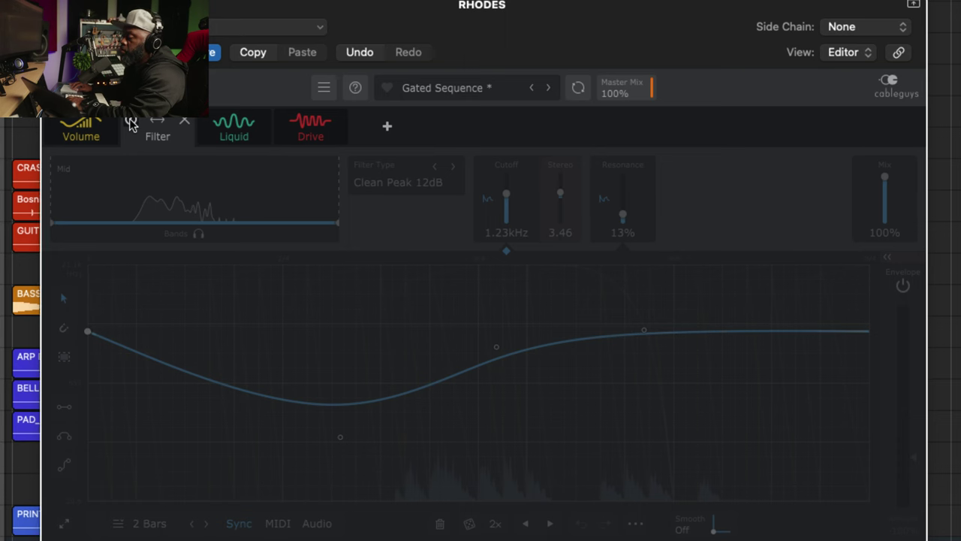
pyautogui.click(130, 123)
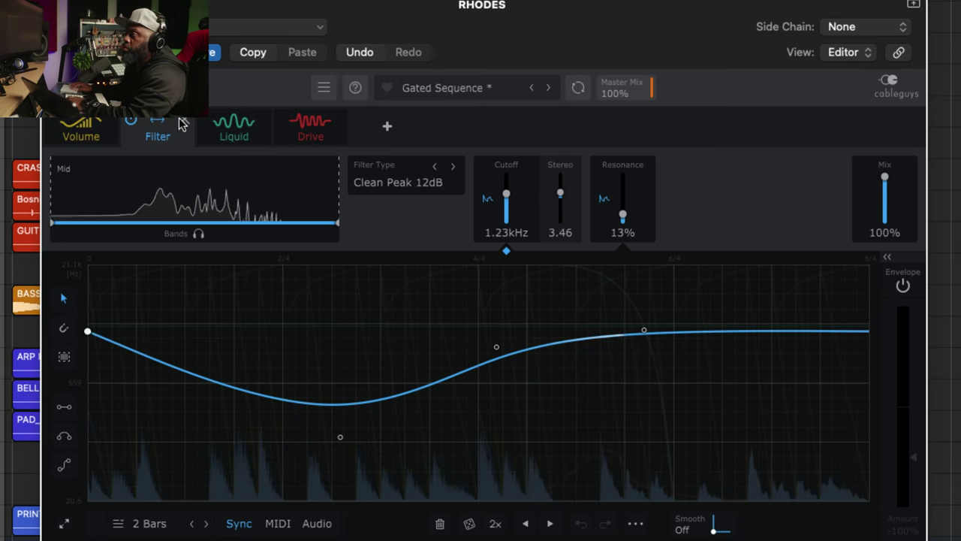
# Step: Add a Reverb shaper with the Standard Hall 1 reverb and raise its Dry/Wet balance towards wet
pyautogui.click(386, 130)
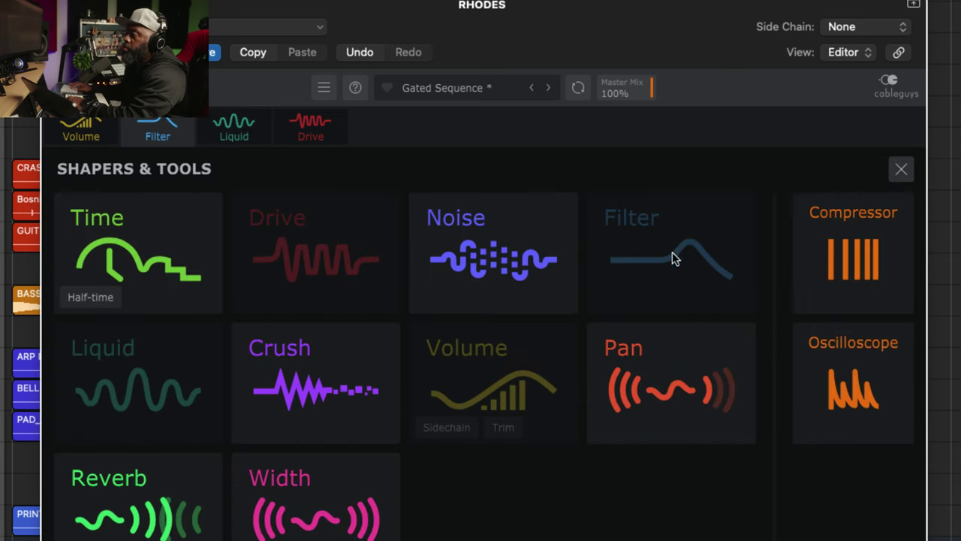
pyautogui.moveTo(674, 350)
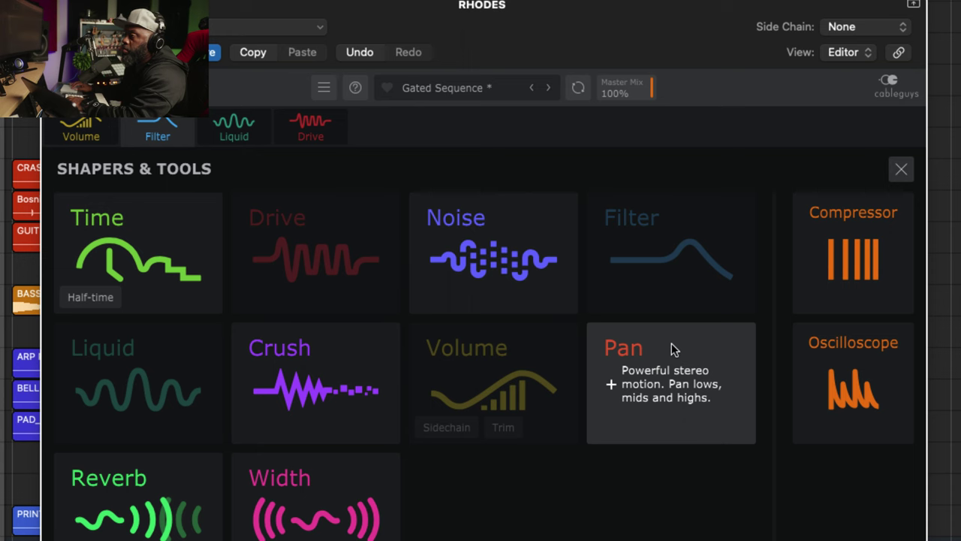
pyautogui.click(155, 492)
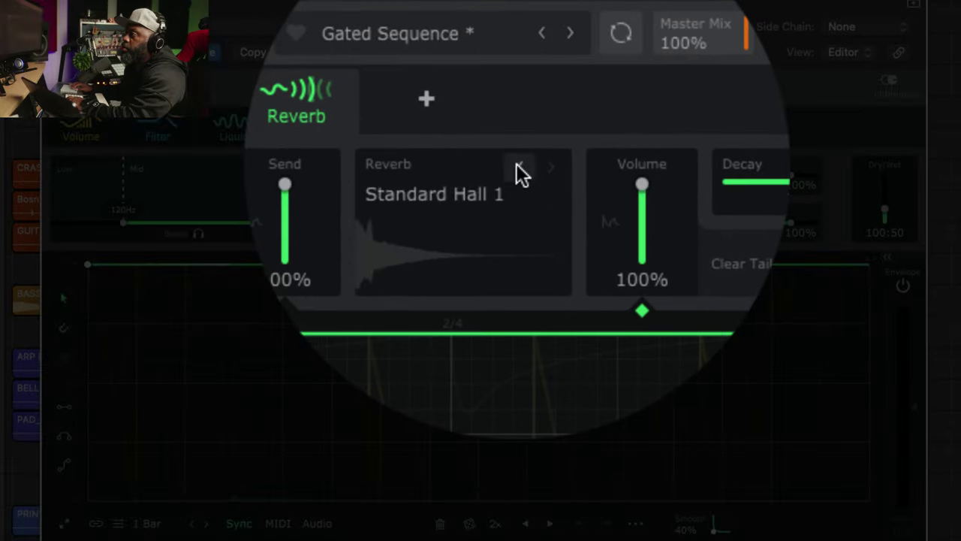
pyautogui.click(518, 165)
pyautogui.click(548, 166)
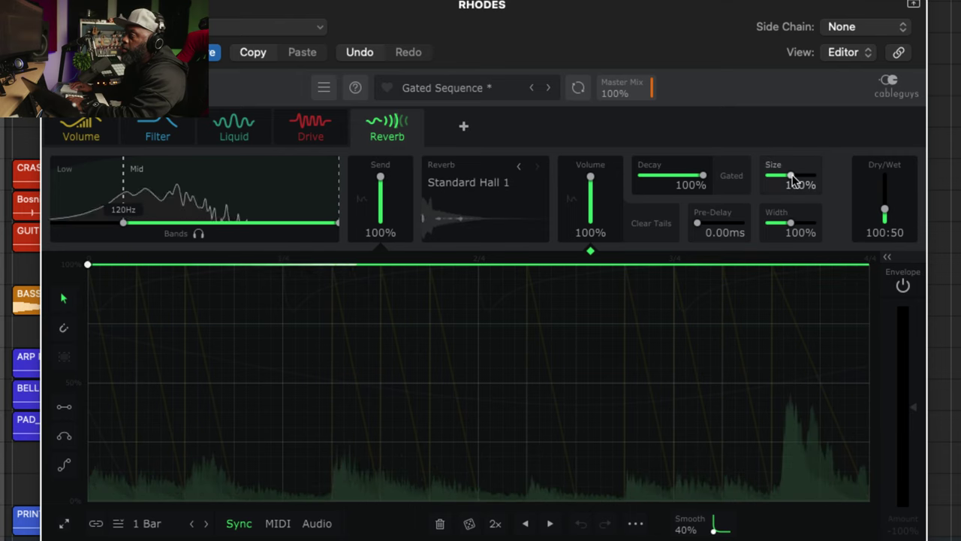
pyautogui.moveTo(884, 211)
pyautogui.mouseDown()
pyautogui.moveTo(885, 190)
pyautogui.moveTo(885, 205)
pyautogui.mouseUp()
pyautogui.moveTo(884, 206); pyautogui.dragTo(884, 204)
# Step: Add a Half-time Time shaper, set its Time Range to 4 Bars and stop playback
pyautogui.click(464, 126)
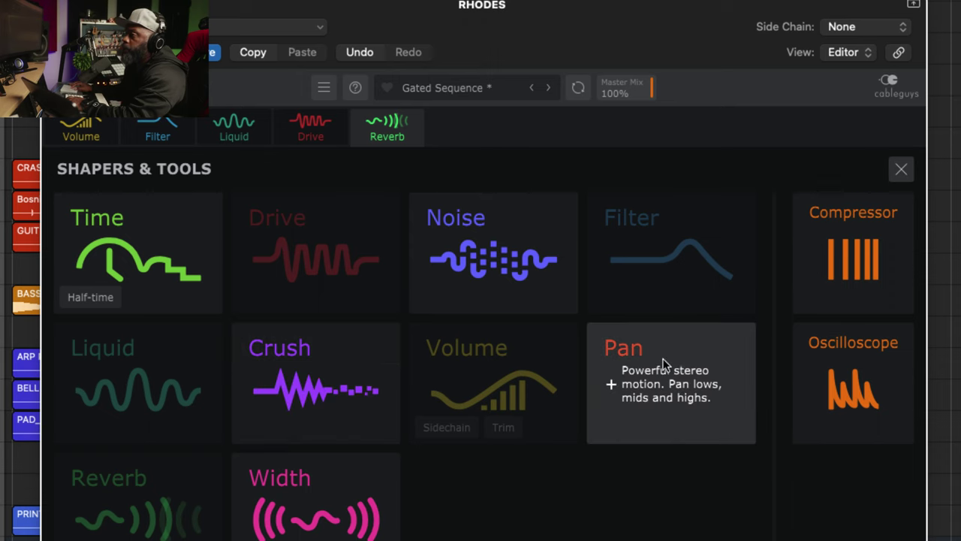
pyautogui.click(93, 297)
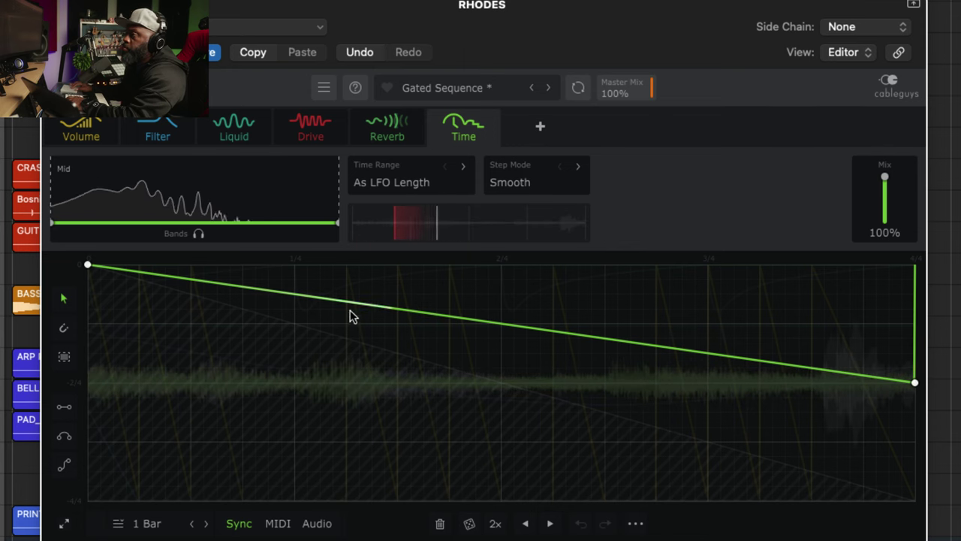
pyautogui.click(464, 166)
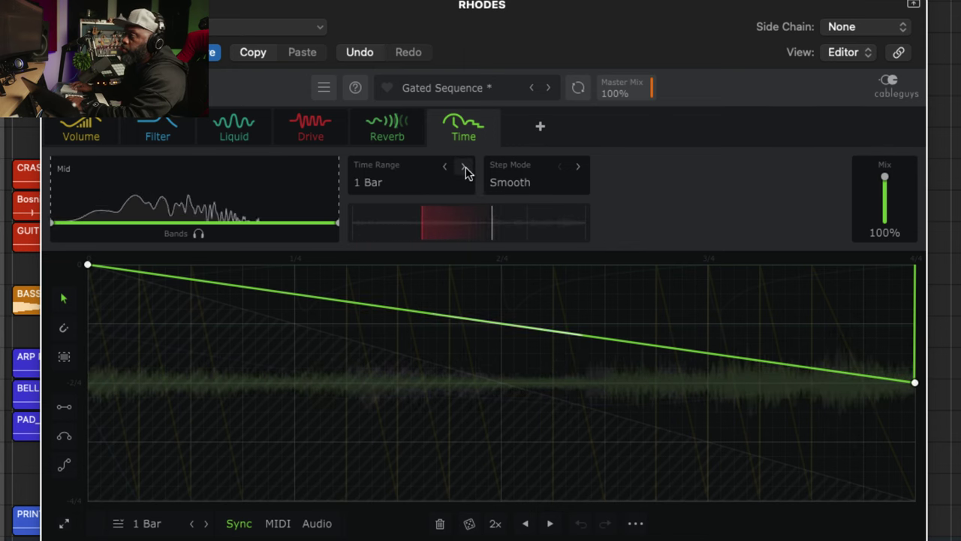
pyautogui.click(464, 167)
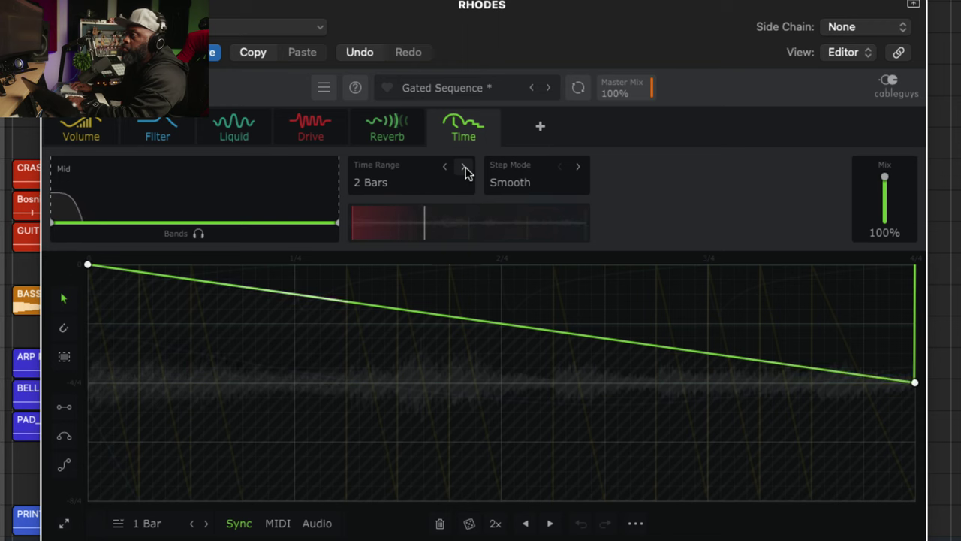
pyautogui.click(464, 166)
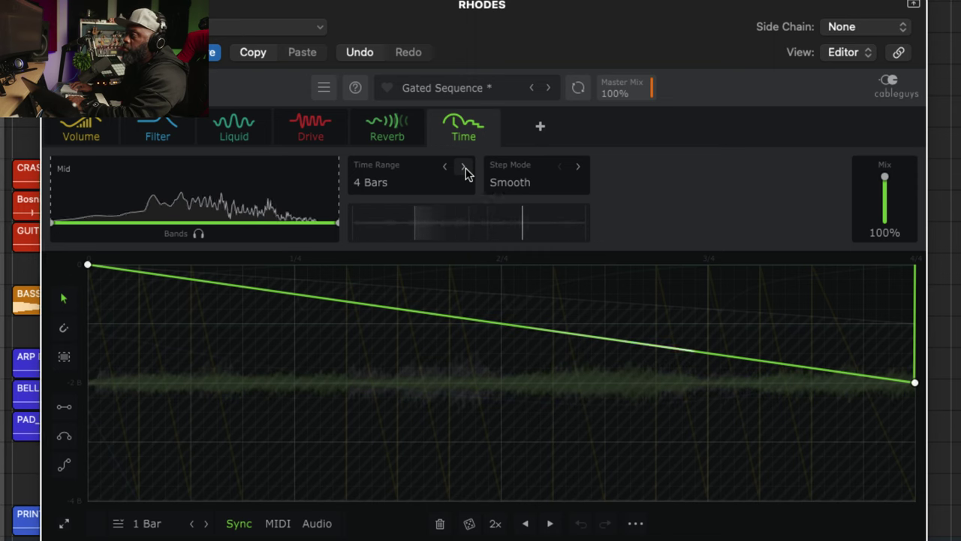
pyautogui.press('space')
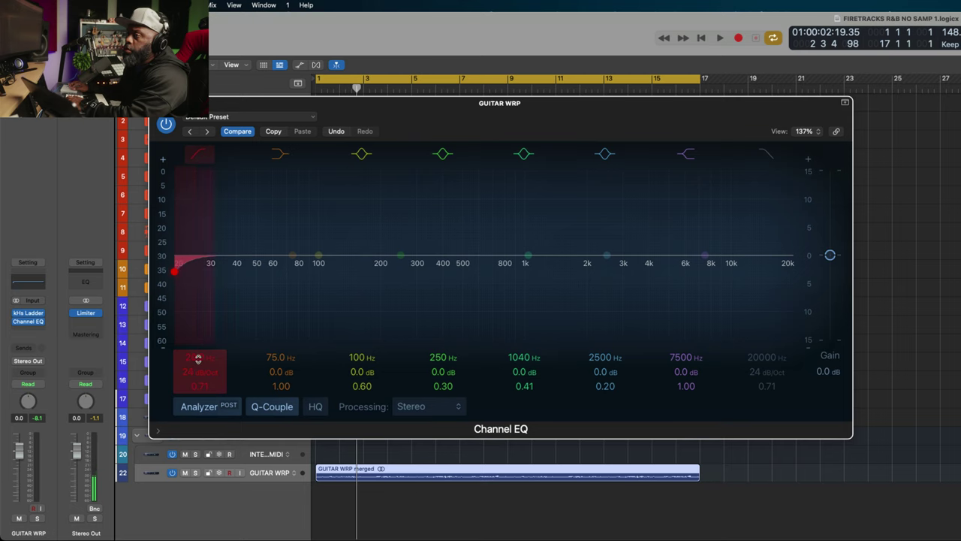
# Step: Raise the low-cut frequency in the GUITAR WRP track's Channel EQ to 308 Hz, refining it during playback
pyautogui.moveTo(197, 359); pyautogui.dragTo(197, 328)
pyautogui.press('space')
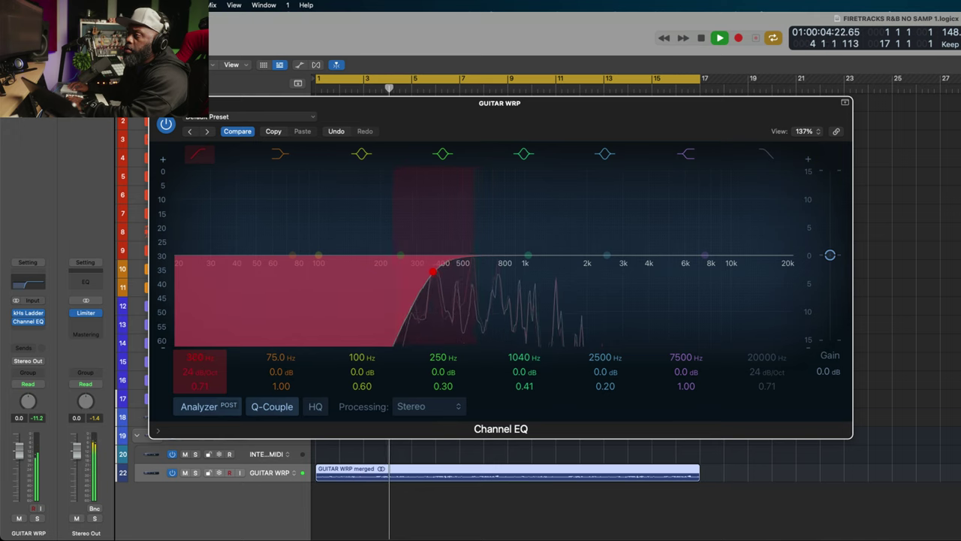
pyautogui.moveTo(197, 357); pyautogui.dragTo(197, 364)
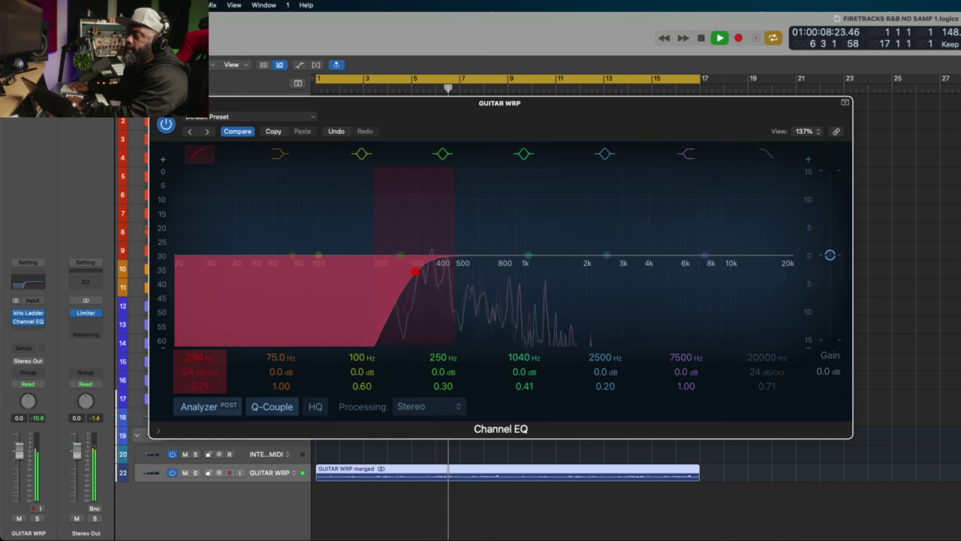
pyautogui.moveTo(198, 365); pyautogui.dragTo(197, 362)
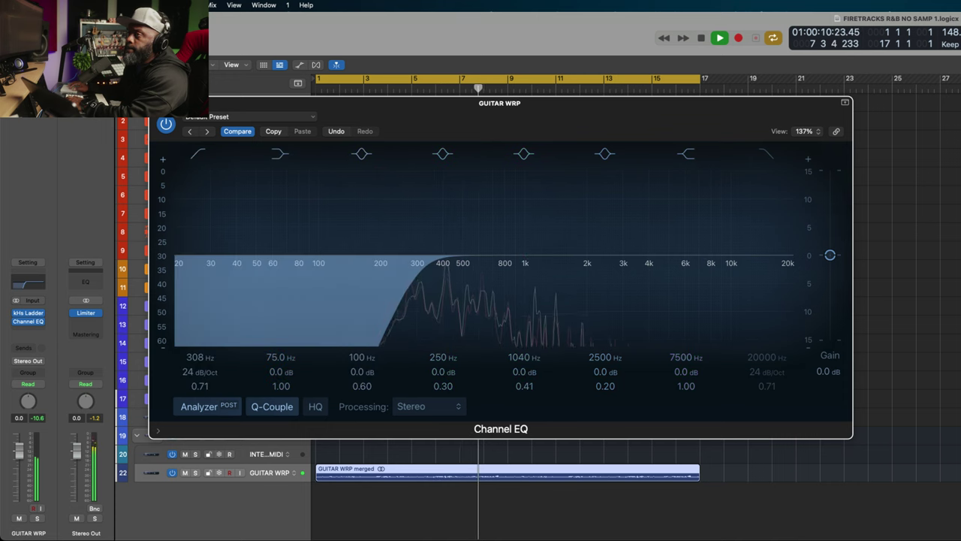
# Step: Open the kHs Ladder Filter on the GUITAR WRP track and stop playback
pyautogui.click(28, 312)
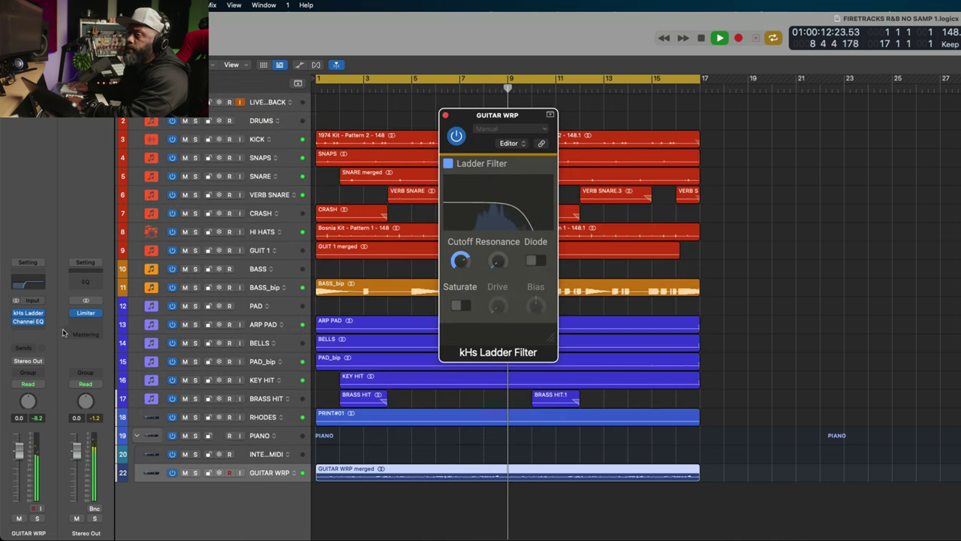
pyautogui.press('space')
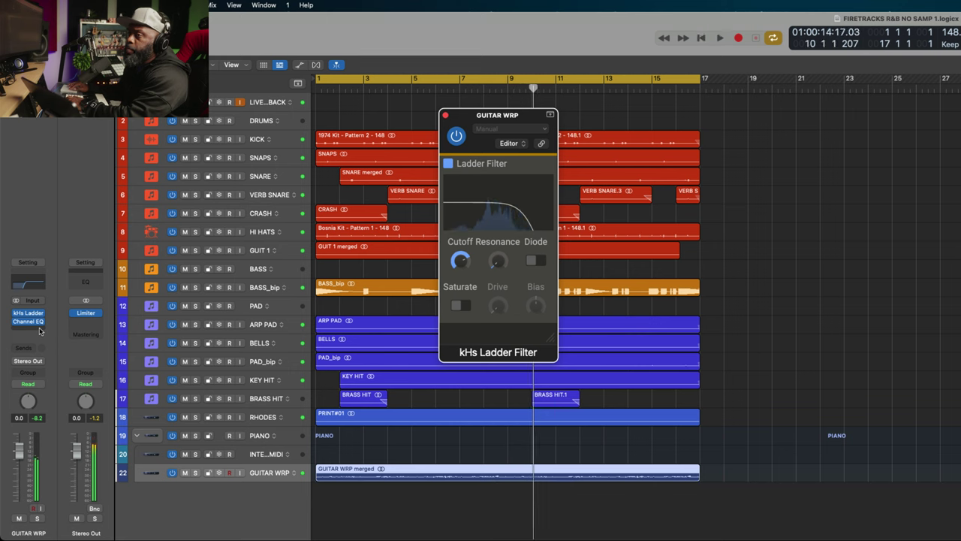
# Step: Insert the stereo UADx LA-2A Tube Compressor after the Channel EQ on the GUITAR WRP track
pyautogui.click(40, 330)
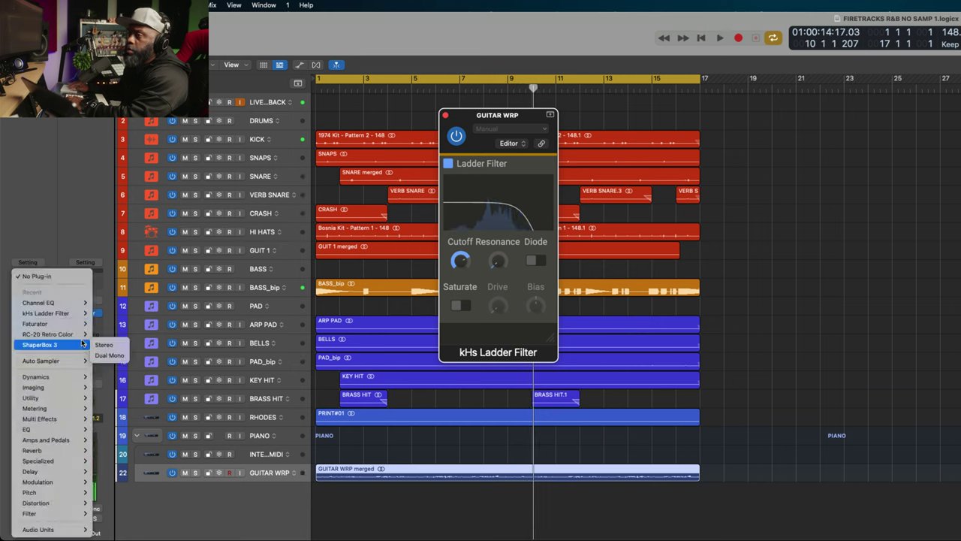
pyautogui.moveTo(70, 533)
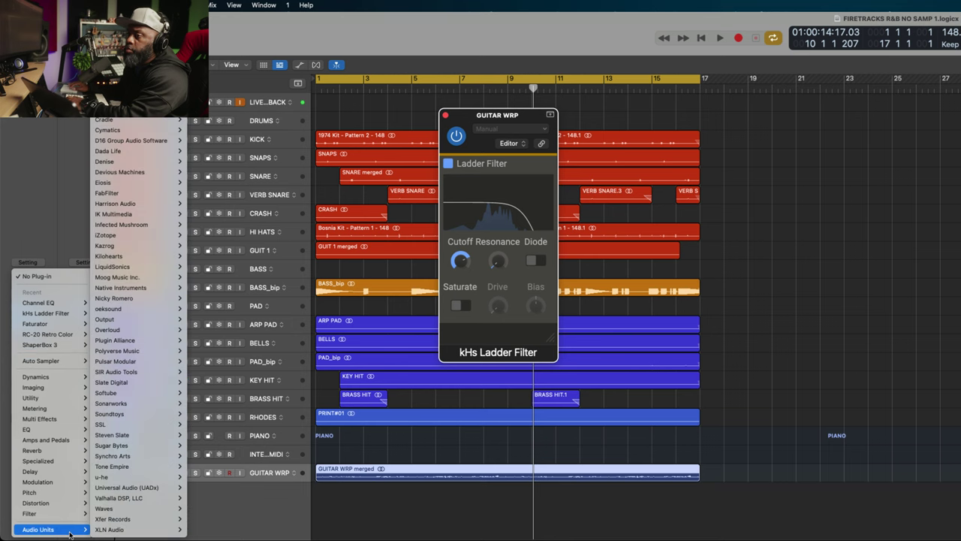
pyautogui.moveTo(155, 511)
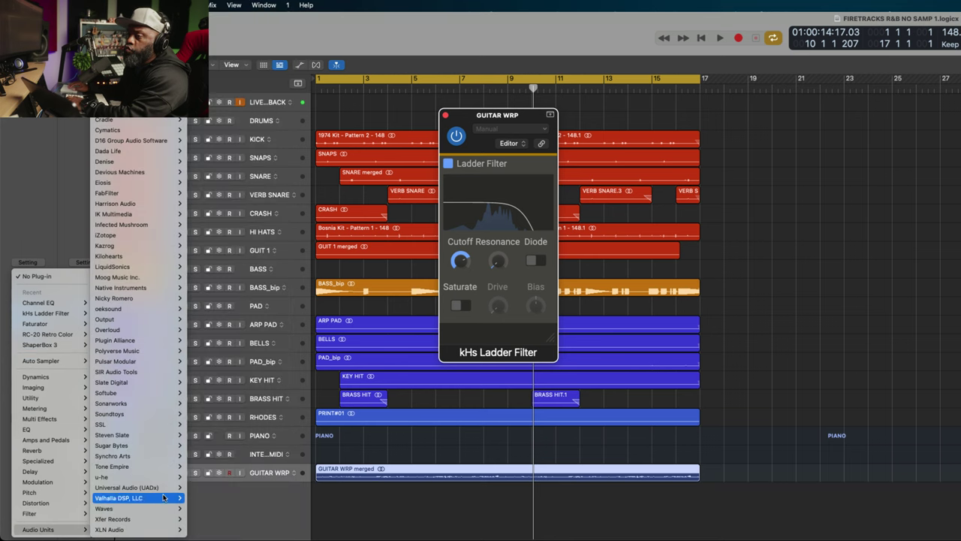
pyautogui.moveTo(154, 487)
pyautogui.moveTo(261, 524)
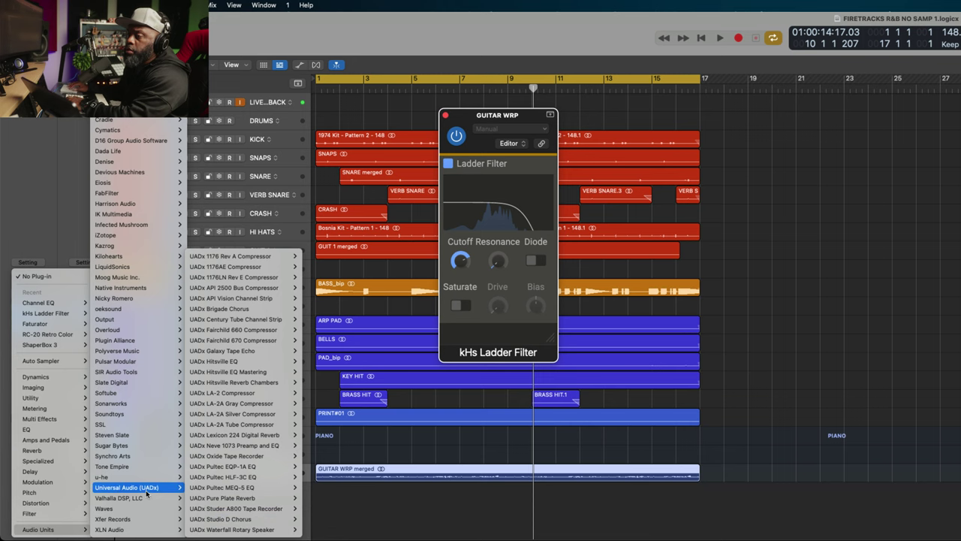
pyautogui.moveTo(278, 427)
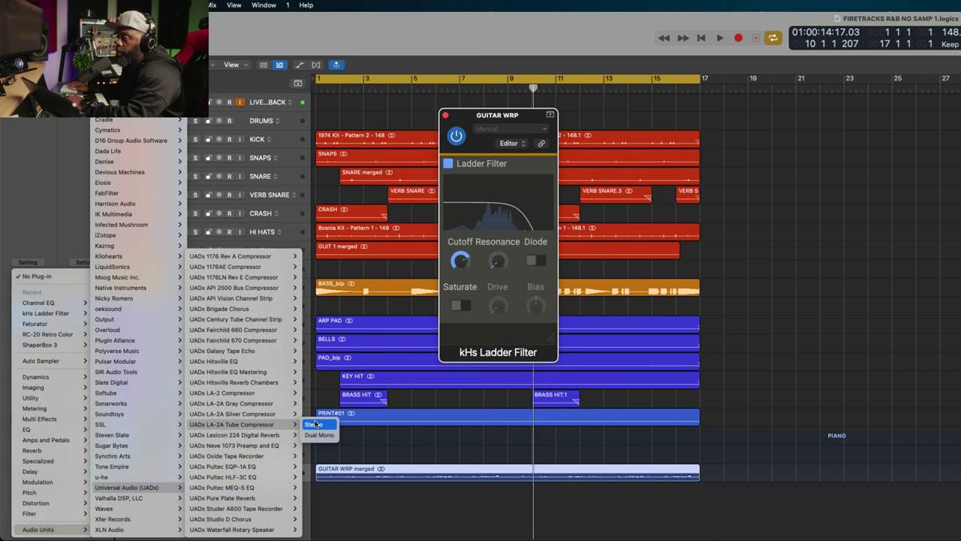
pyautogui.click(313, 424)
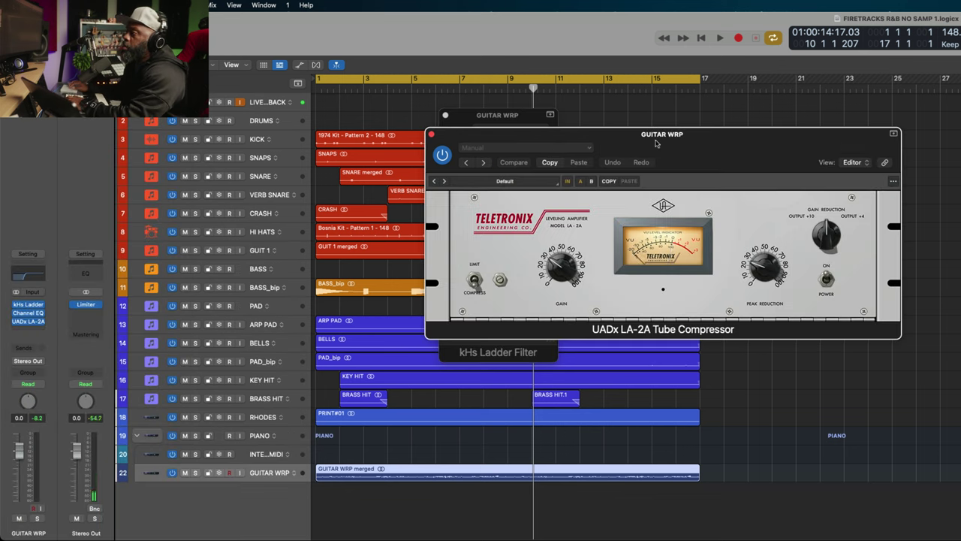
# Step: Raise the LA-2A's Peak Reduction during playback and close the compressor window
pyautogui.press('space')
pyautogui.moveTo(754, 273); pyautogui.dragTo(759, 256)
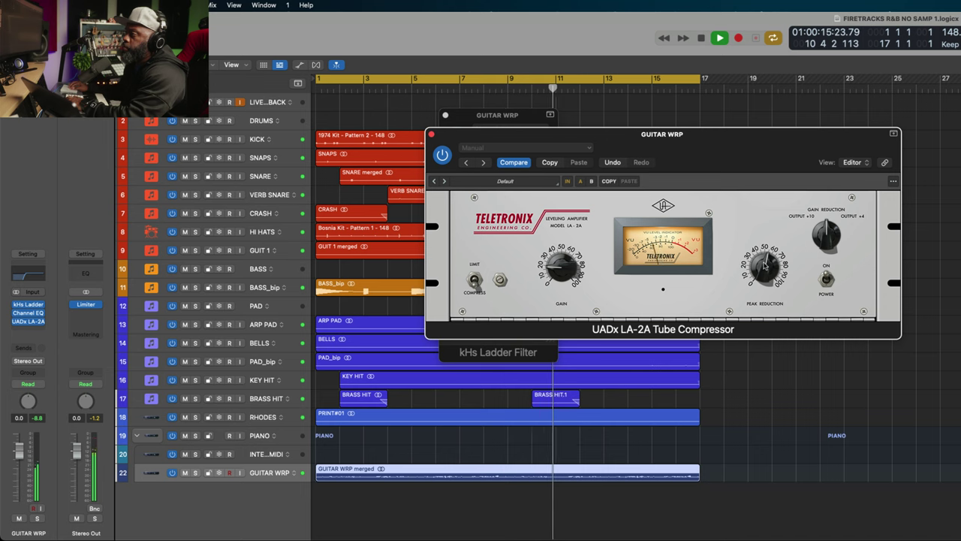
pyautogui.click(432, 135)
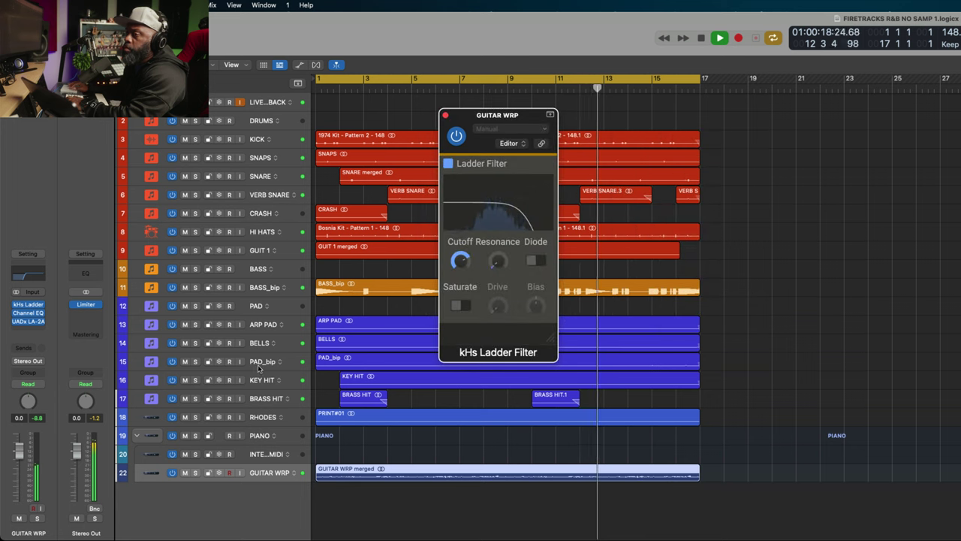
# Step: Solo the GUITAR WRP track and set the kHs Ladder Filter cutoff to about 2.04 kHz
pyautogui.click(195, 473)
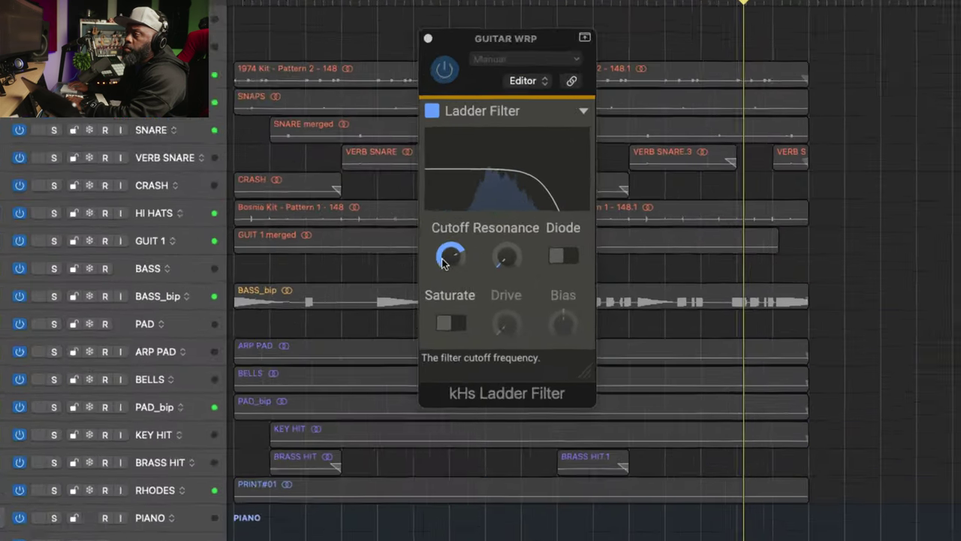
pyautogui.moveTo(460, 261)
pyautogui.mouseDown()
pyautogui.moveTo(461, 225)
pyautogui.moveTo(460, 251)
pyautogui.mouseUp()
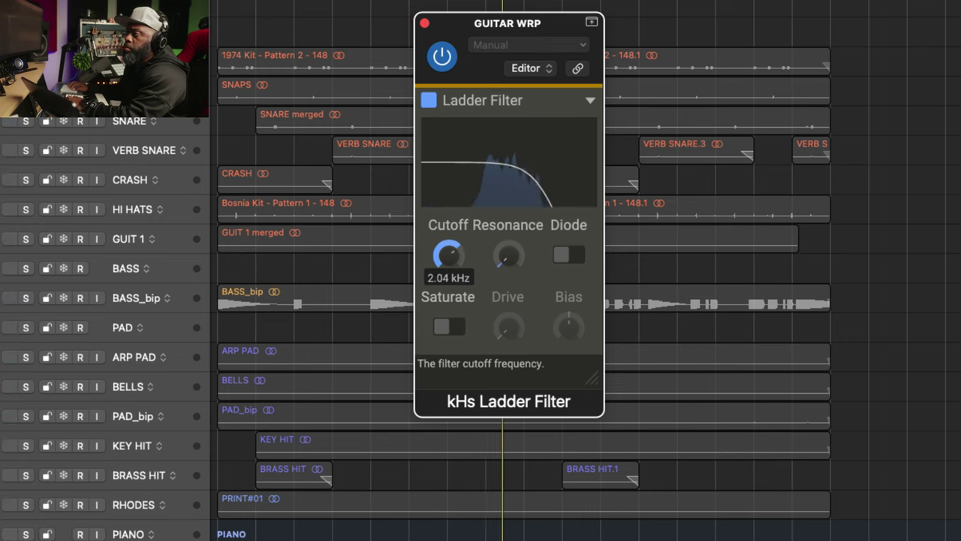
pyautogui.moveTo(460, 251); pyautogui.dragTo(460, 251)
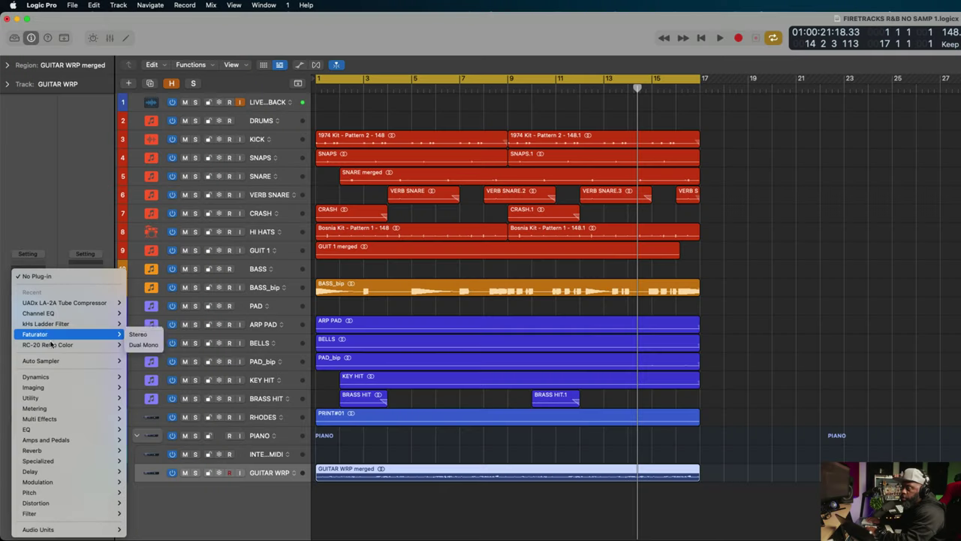
# Step: Insert a stereo ValhallaVintageVerb after the LA-2A on the GUITAR WRP track and start playback
pyautogui.moveTo(45, 530)
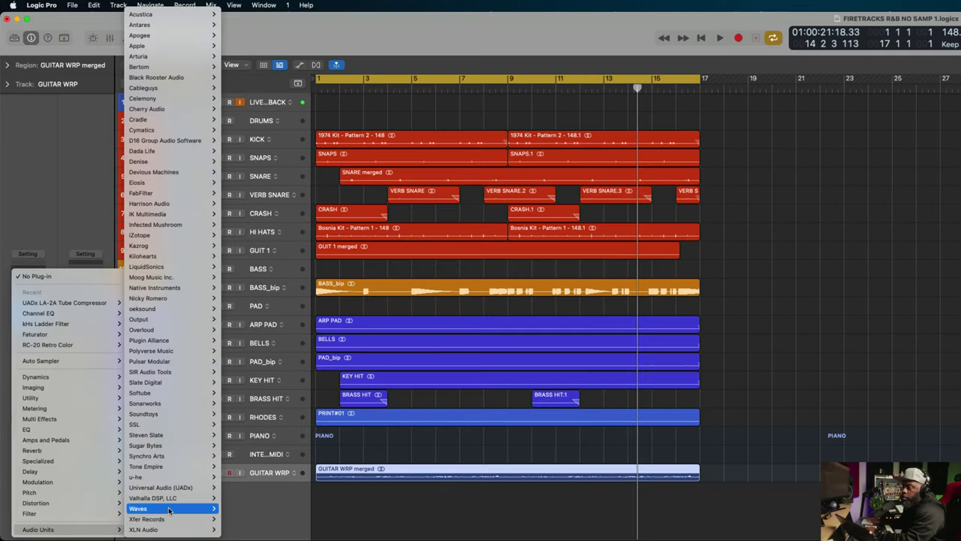
pyautogui.moveTo(169, 509)
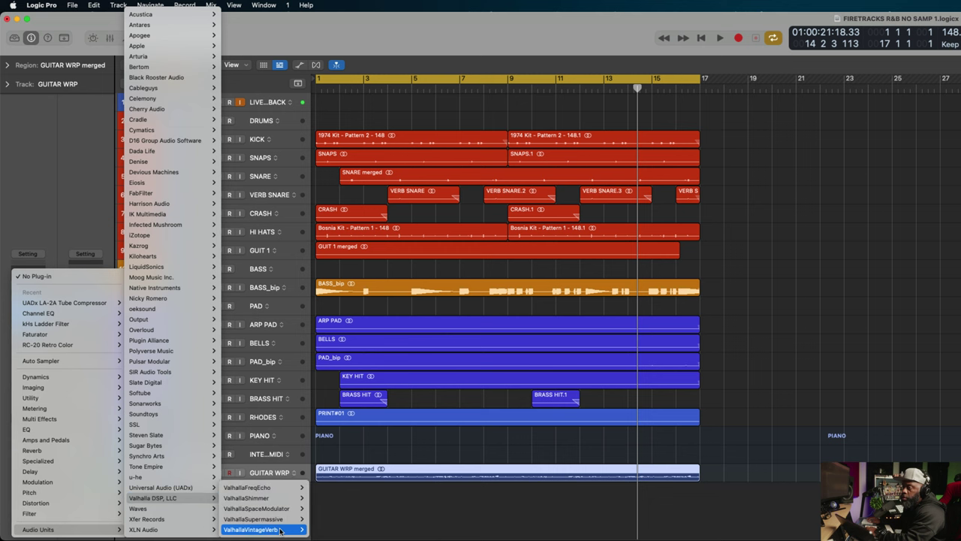
pyautogui.click(320, 530)
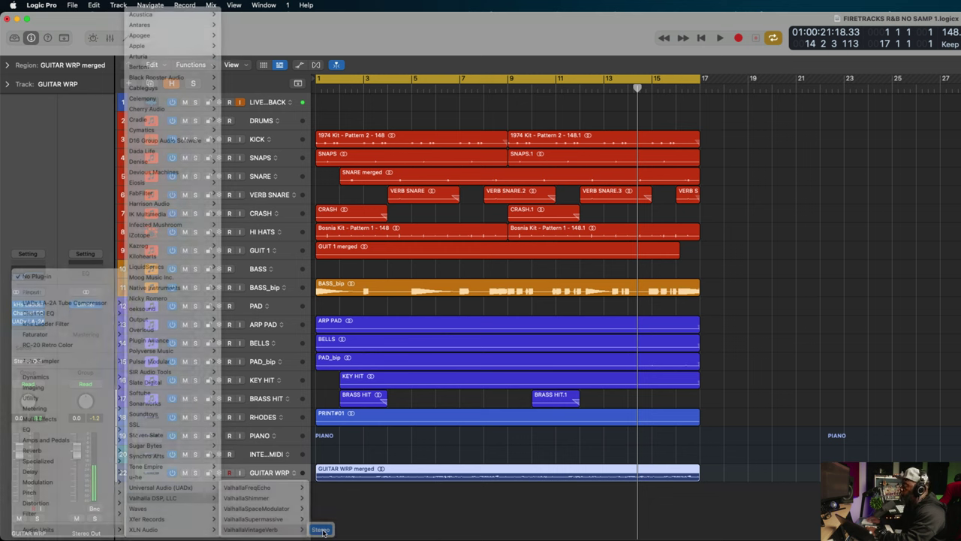
pyautogui.moveTo(812, 160); pyautogui.dragTo(627, 141)
pyautogui.press('space')
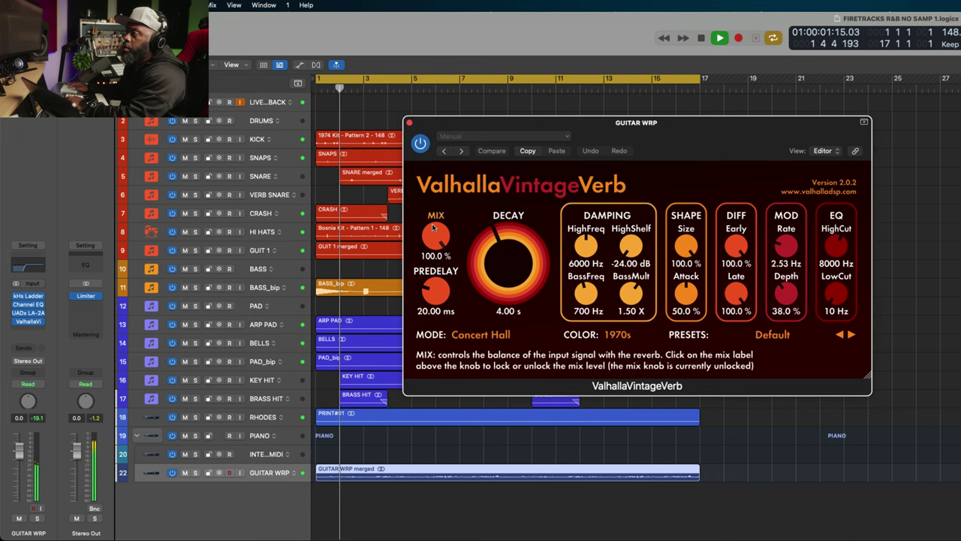
# Step: Set the ValhallaVintageVerb Mix to 50%, its EQ LowCut to 500 Hz and its HighCut to 5590 Hz
pyautogui.moveTo(427, 225); pyautogui.dragTo(408, 281)
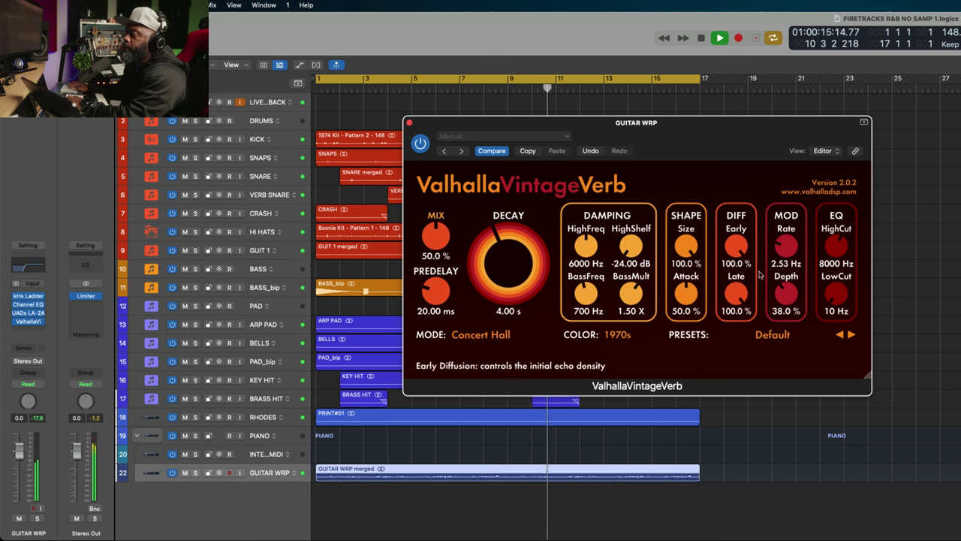
pyautogui.moveTo(826, 297); pyautogui.dragTo(831, 266)
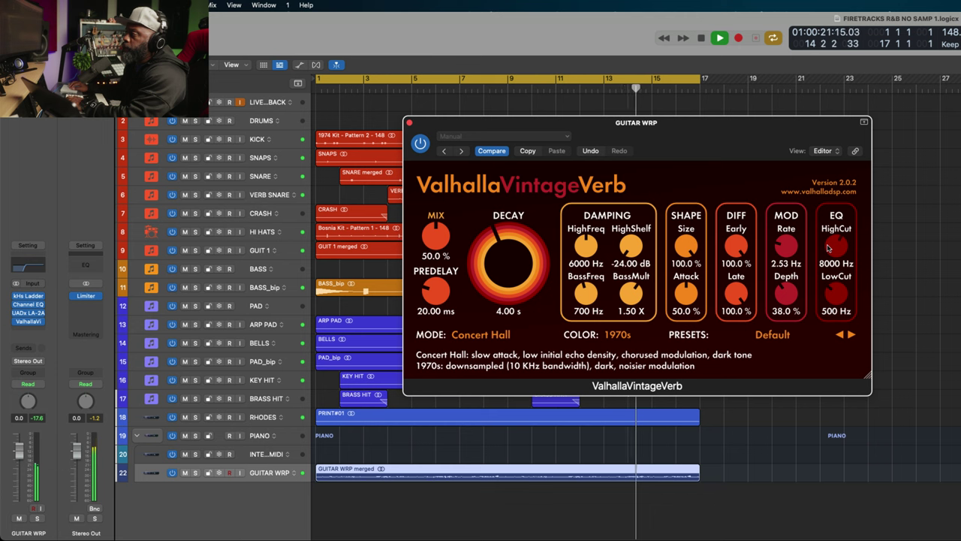
pyautogui.moveTo(828, 248); pyautogui.dragTo(825, 262)
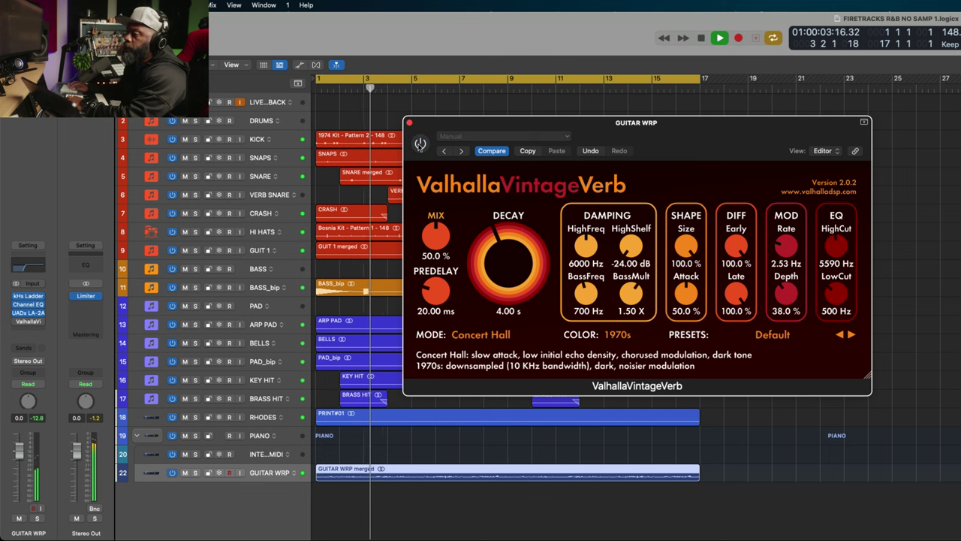
# Step: Solo the guitar, turn the bypassed reverb back on and raise its Mix to 69.8%, closing it and stopping playback
pyautogui.click(194, 472)
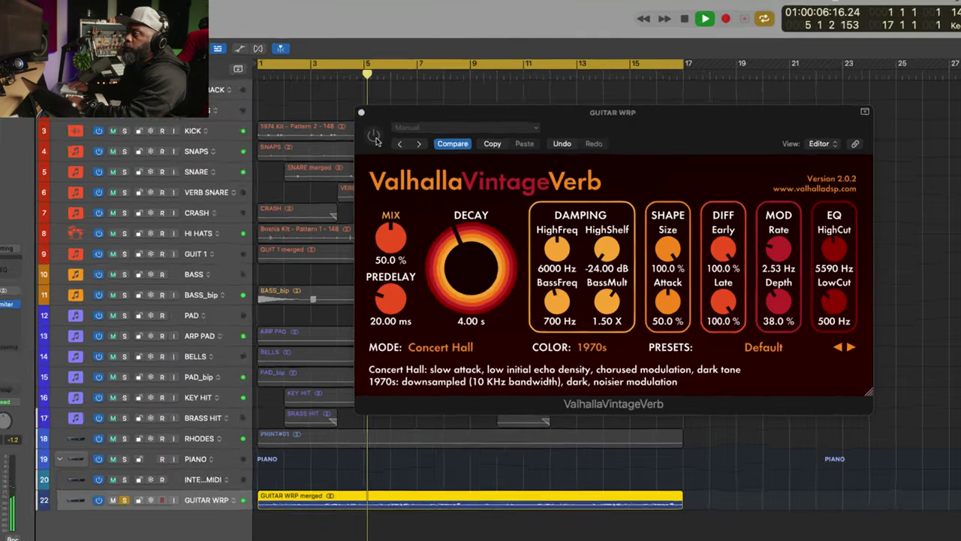
pyautogui.click(422, 143)
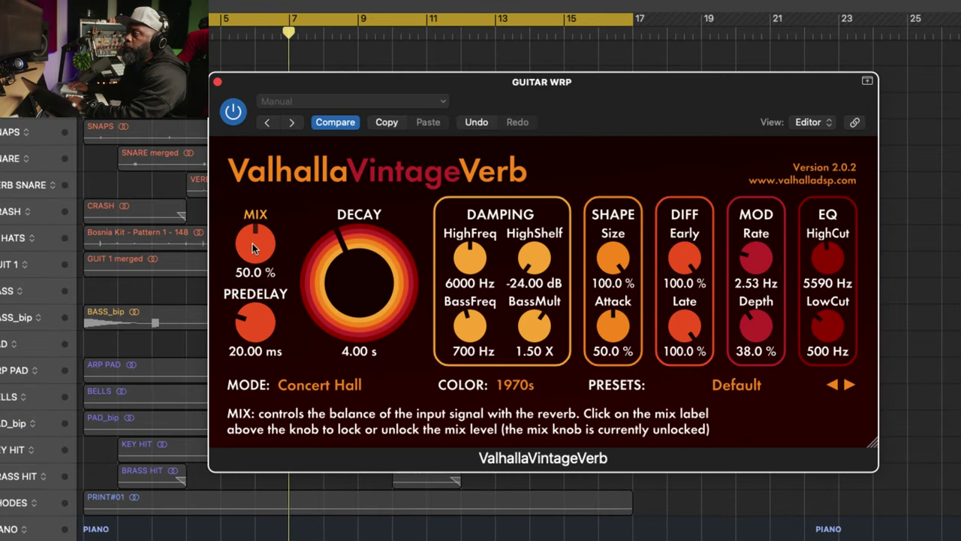
pyautogui.moveTo(250, 248); pyautogui.dragTo(252, 220)
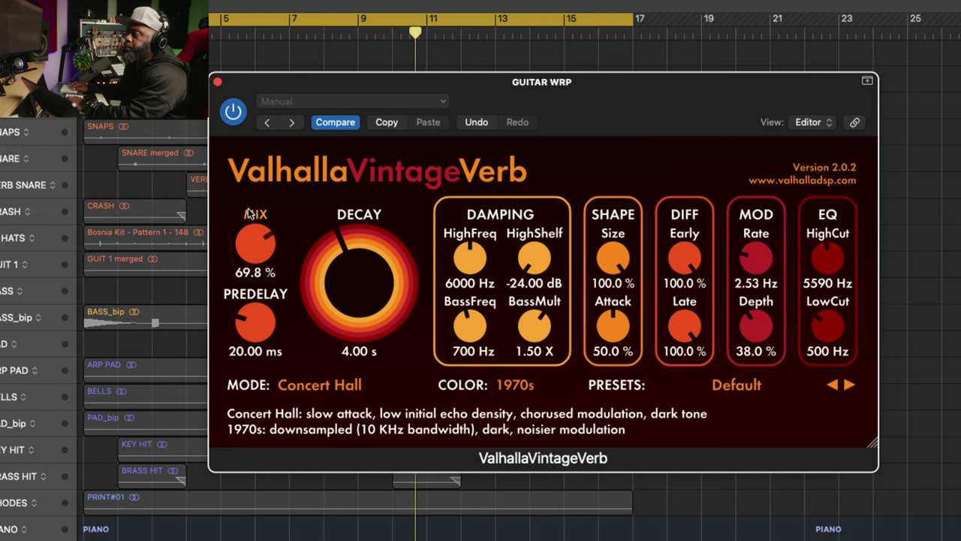
pyautogui.click(218, 82)
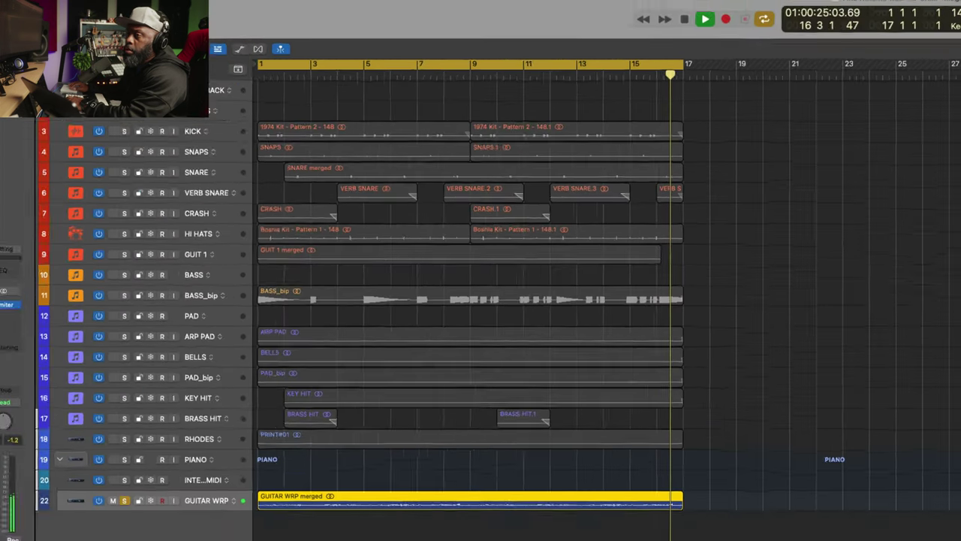
pyautogui.press('space')
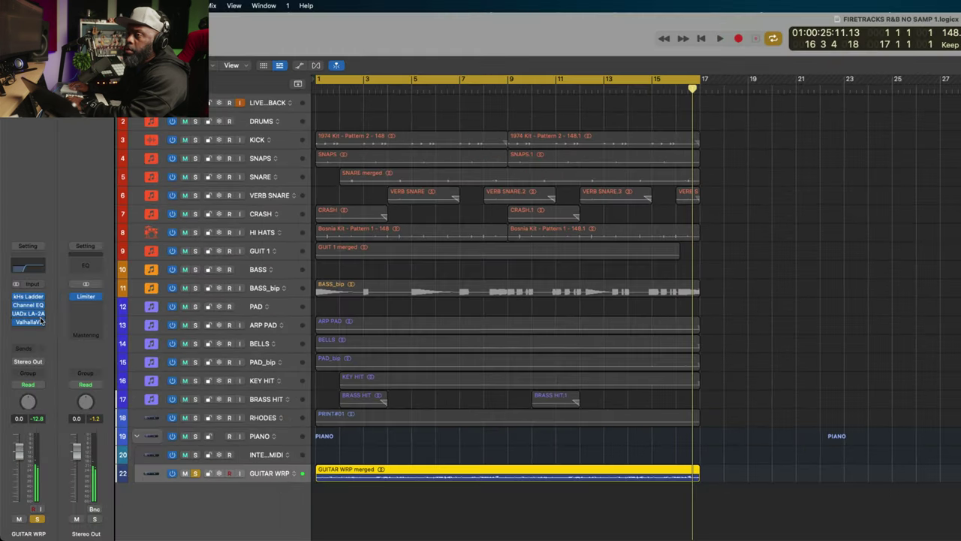
# Step: Insert a stereo FabFilter Pro-Q 3 between the LA-2A and ValhallaVintageVerb on the GUITAR WRP track
pyautogui.click(40, 321)
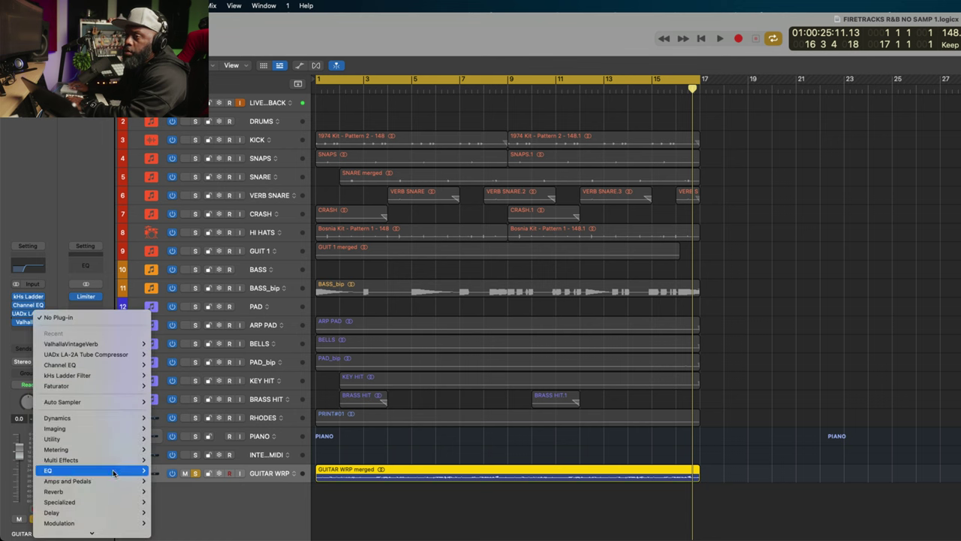
pyautogui.moveTo(117, 535)
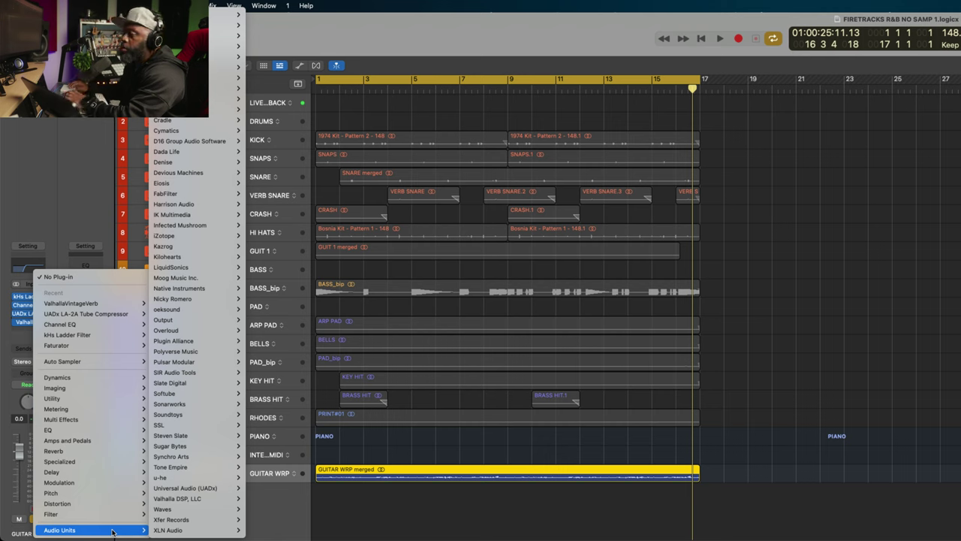
pyautogui.moveTo(172, 193)
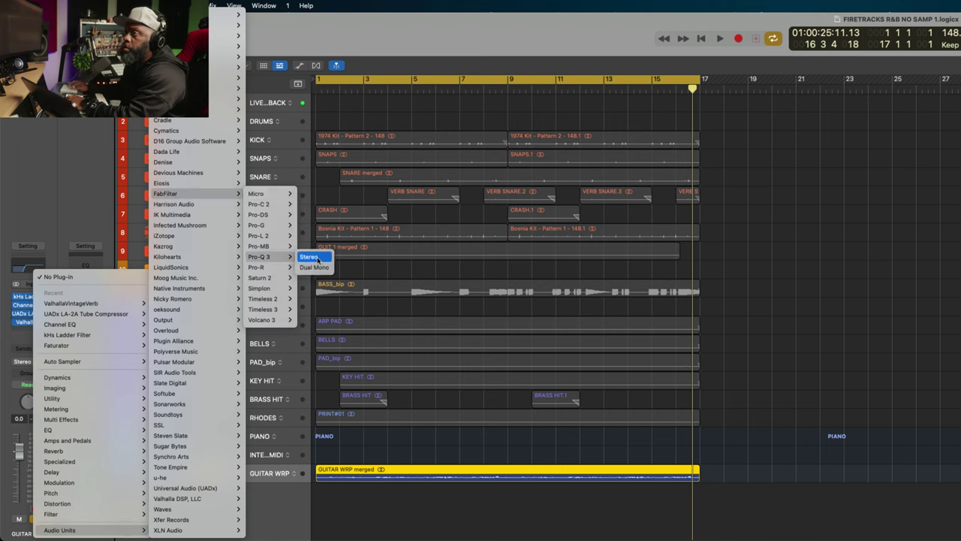
pyautogui.click(309, 256)
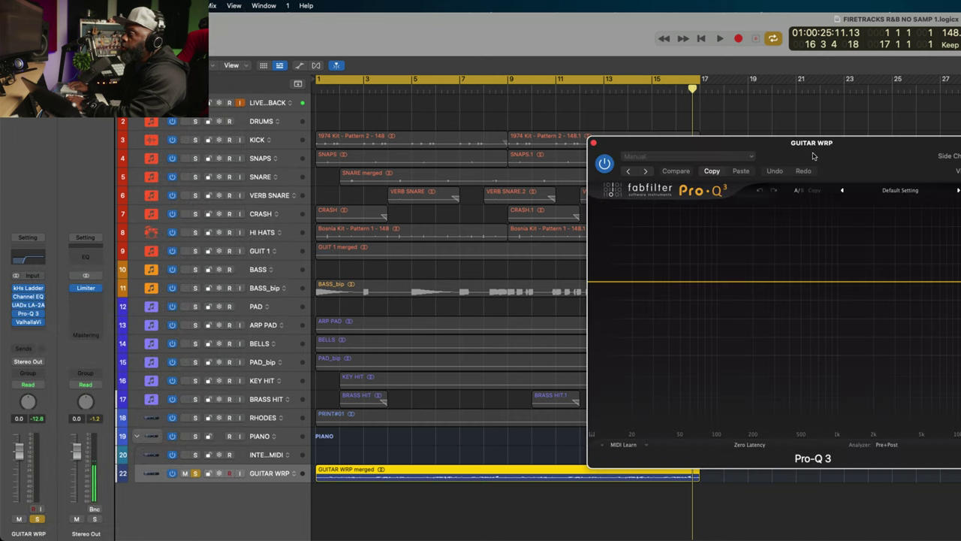
pyautogui.moveTo(812, 155); pyautogui.dragTo(611, 138)
# Step: During playback, add a Pro-Q 3 bell band boosted by 19.33 dB and sweep it in band solo to about 4585 Hz
pyautogui.press('space')
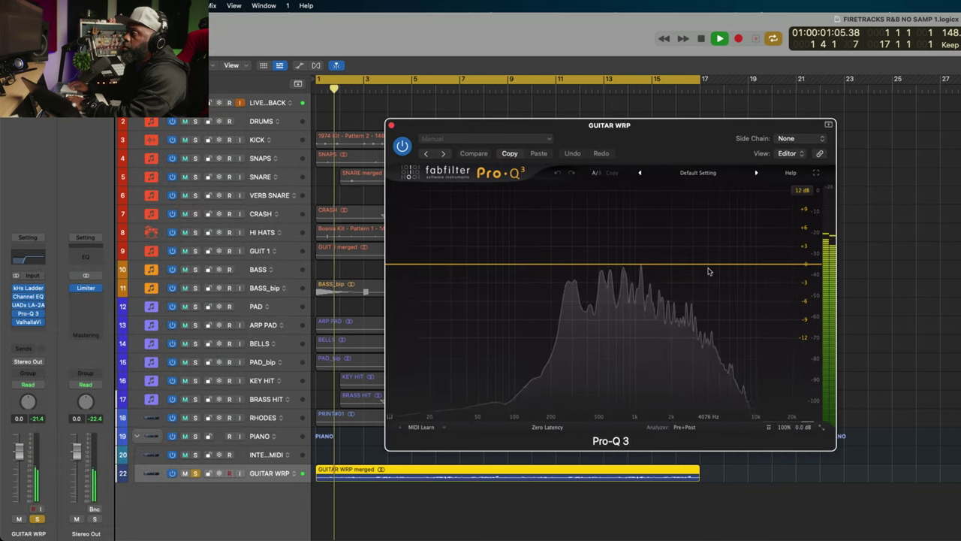
pyautogui.moveTo(706, 264); pyautogui.dragTo(699, 192)
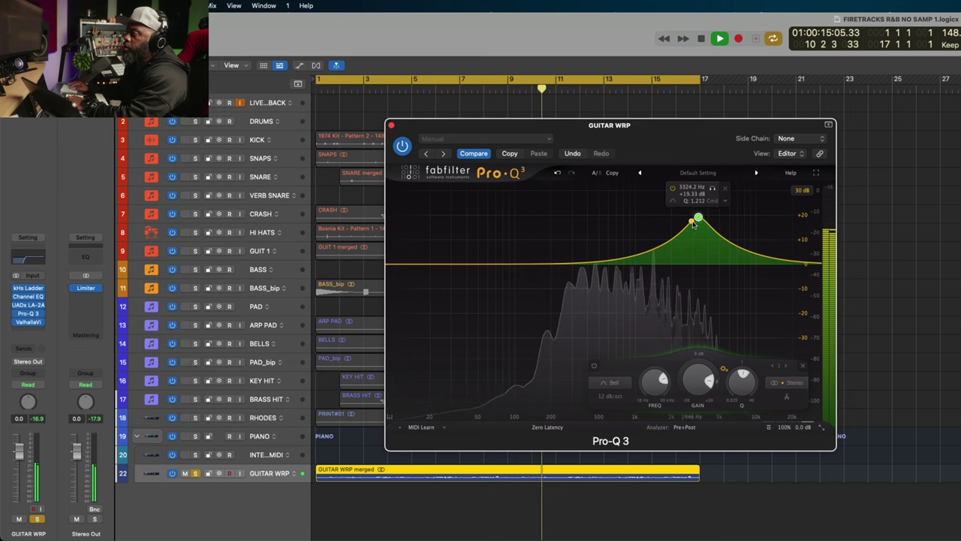
pyautogui.click(713, 189)
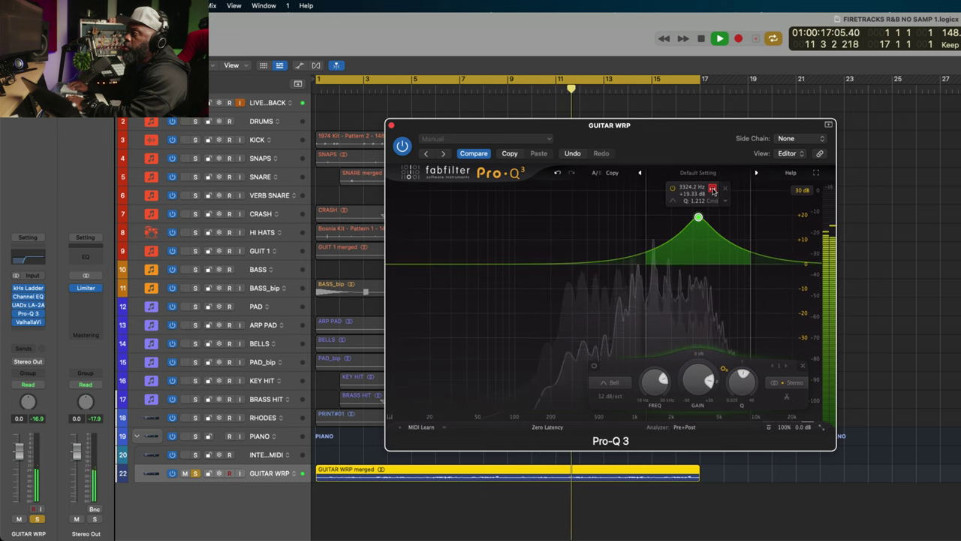
pyautogui.moveTo(713, 190); pyautogui.dragTo(732, 193)
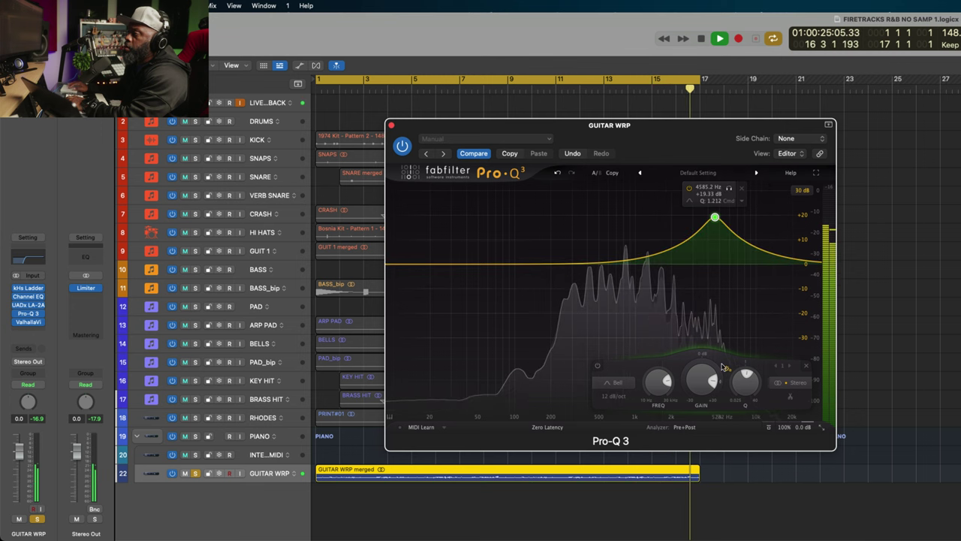
# Step: Turn the Pro-Q 3 bell band into a cut, compare it with the EQ bypassed, and set its gain to about -1.77 dB
pyautogui.moveTo(702, 379); pyautogui.dragTo(702, 421)
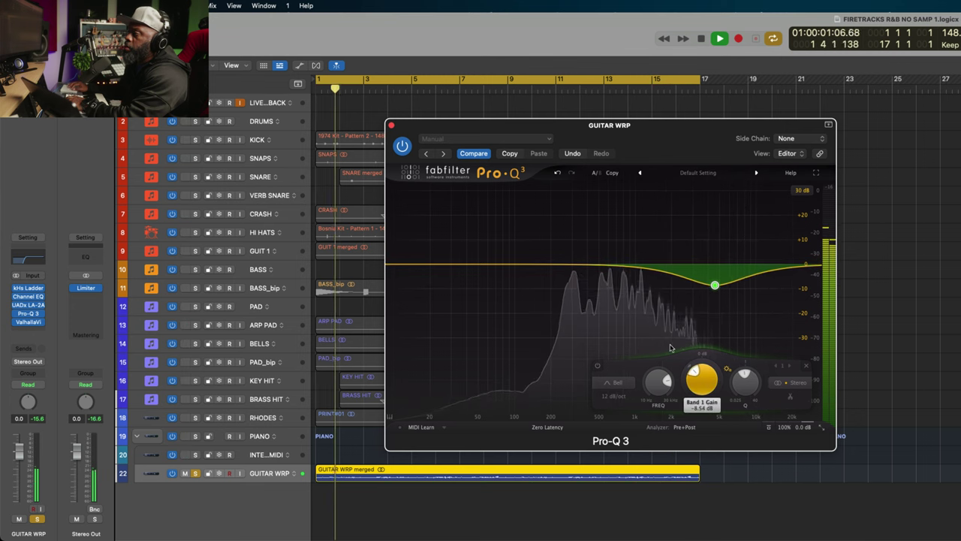
pyautogui.moveTo(671, 347); pyautogui.dragTo(654, 353)
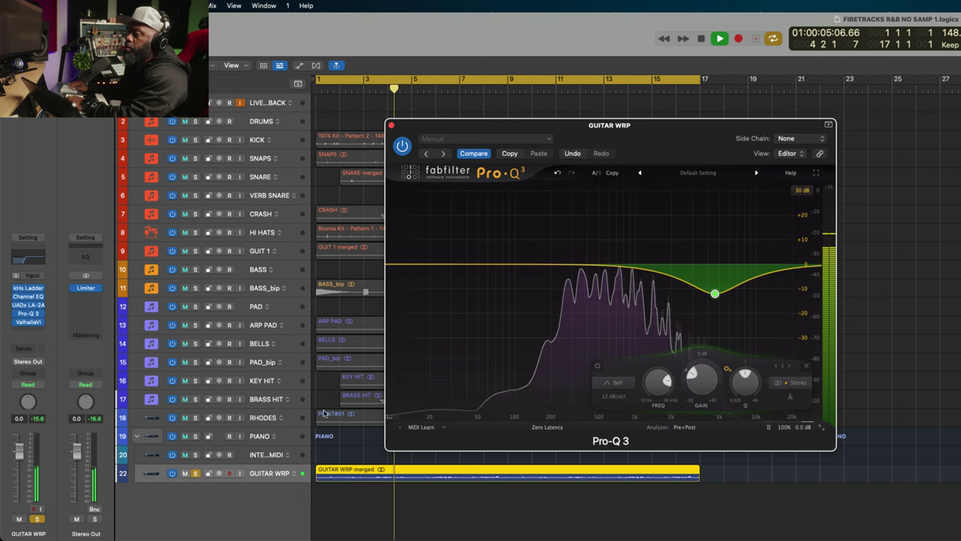
pyautogui.click(196, 474)
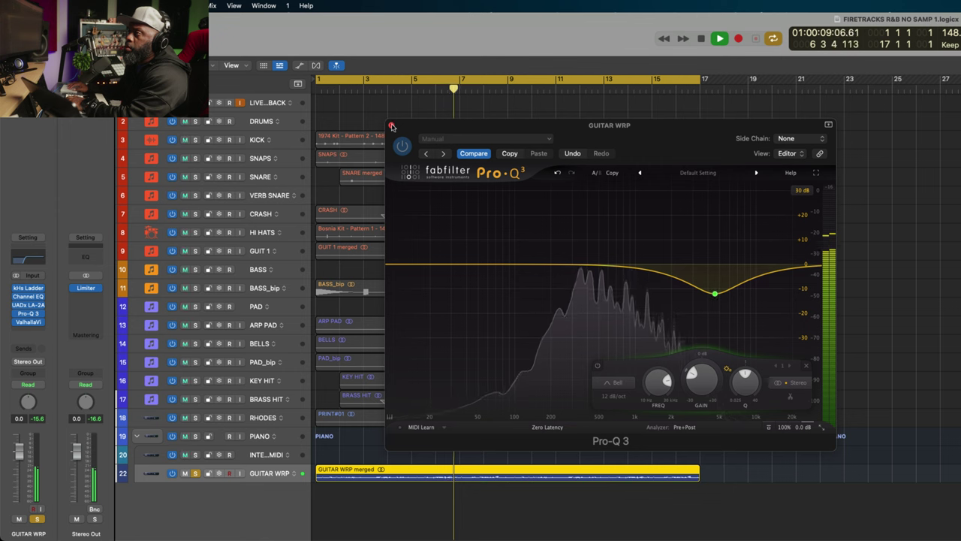
pyautogui.moveTo(717, 370); pyautogui.dragTo(695, 369)
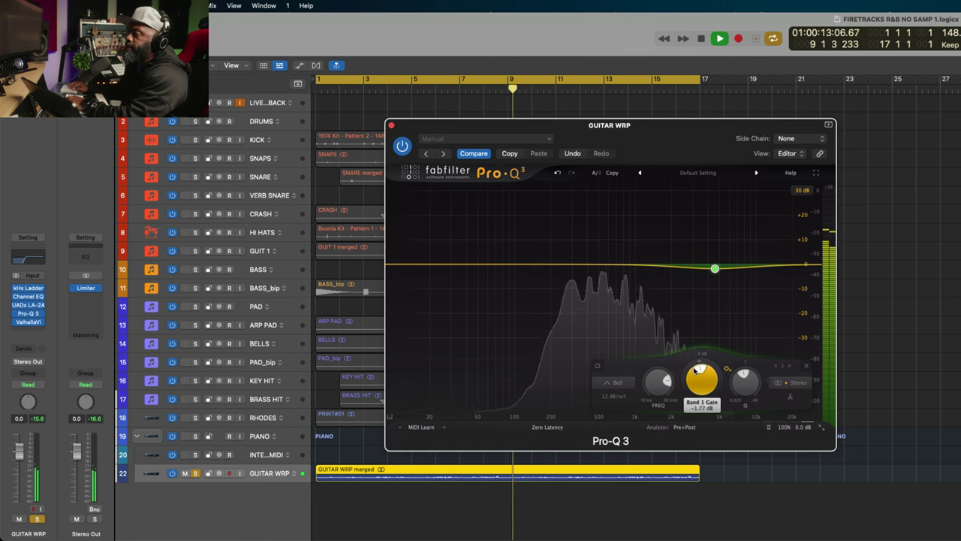
# Step: Set the Pro-Q 3 bell band's gain to -1.16 dB, then make the band dynamic with a deeper downward range
pyautogui.moveTo(695, 370); pyautogui.dragTo(695, 368)
pyautogui.press('space')
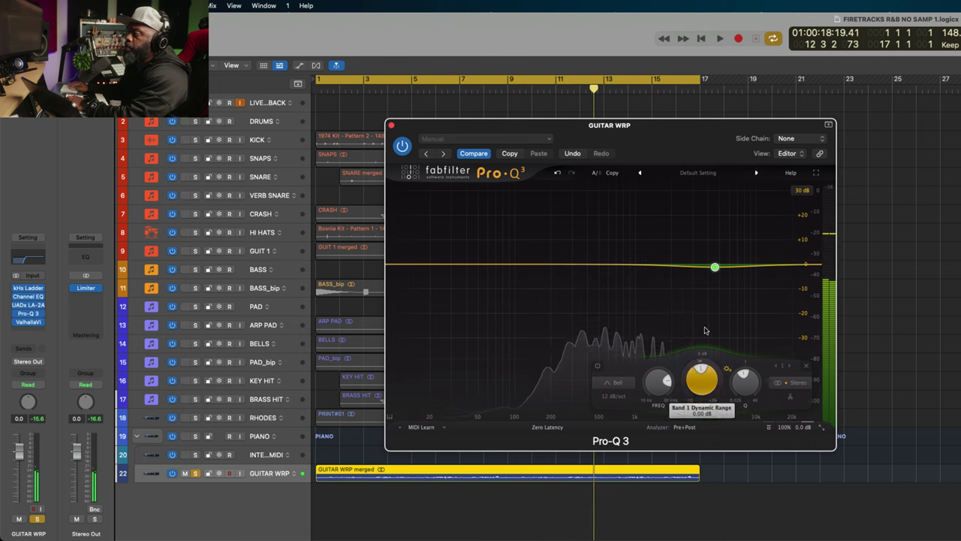
pyautogui.click(741, 298)
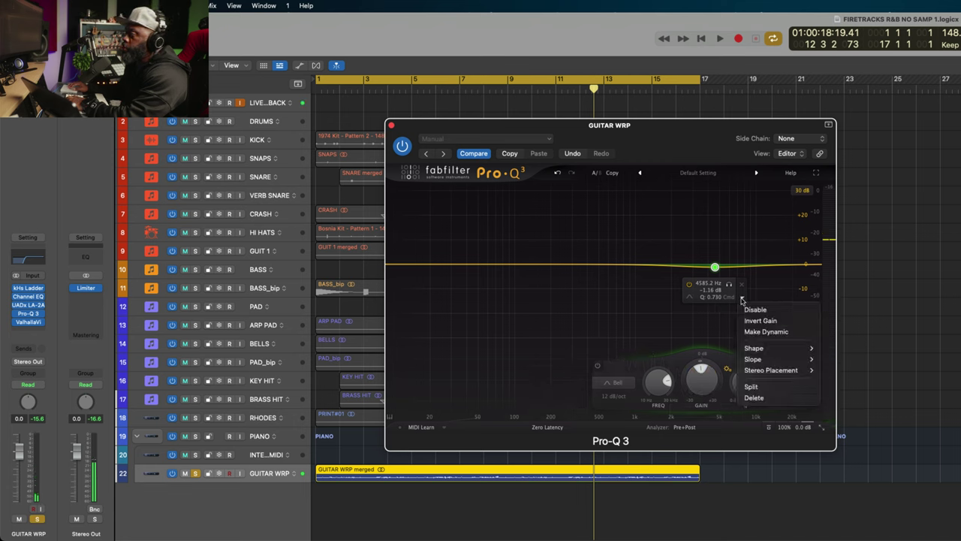
pyautogui.click(765, 332)
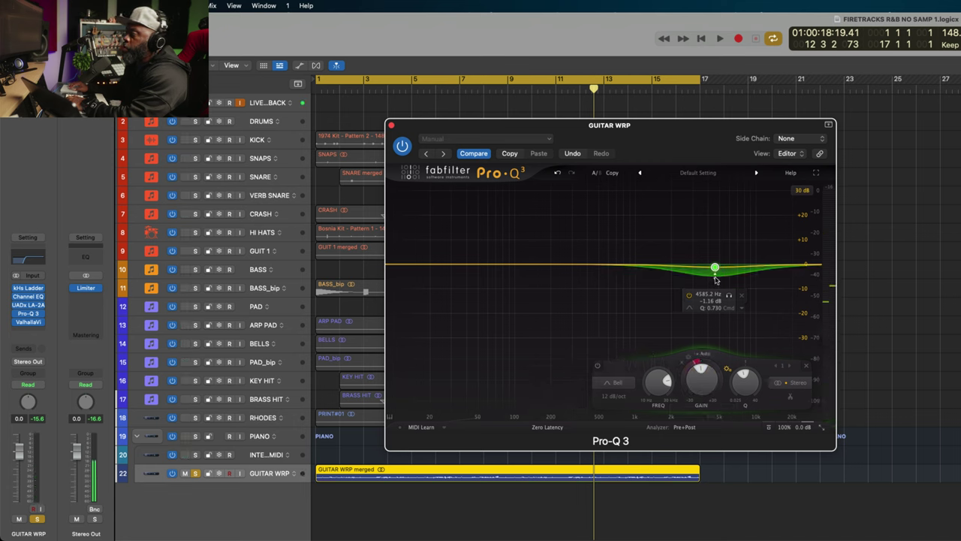
pyautogui.moveTo(716, 287); pyautogui.dragTo(717, 298)
# Step: During playback, set the dynamic band's threshold manually to about -38.6 dB, audition it soloed at about 5245 Hz and close Pro-Q 3
pyautogui.press('space')
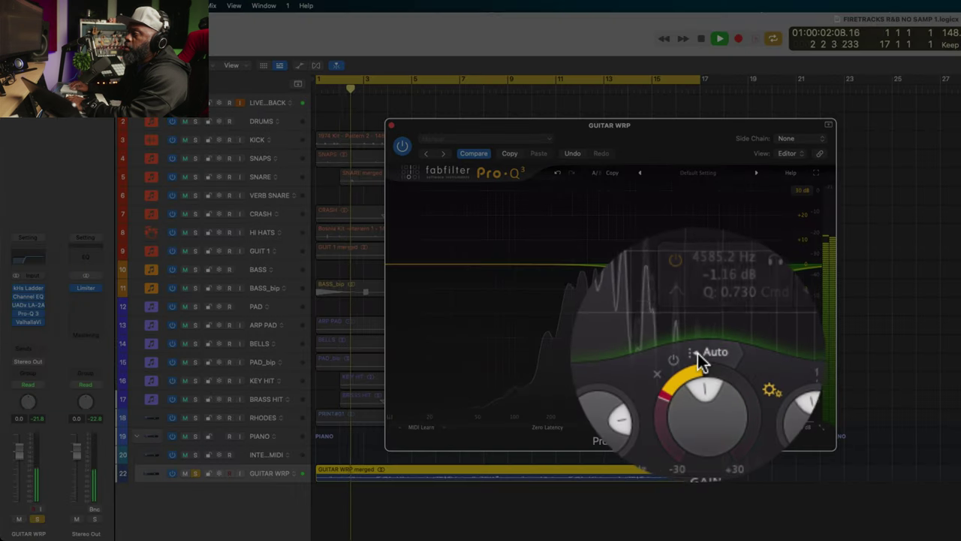
pyautogui.click(701, 352)
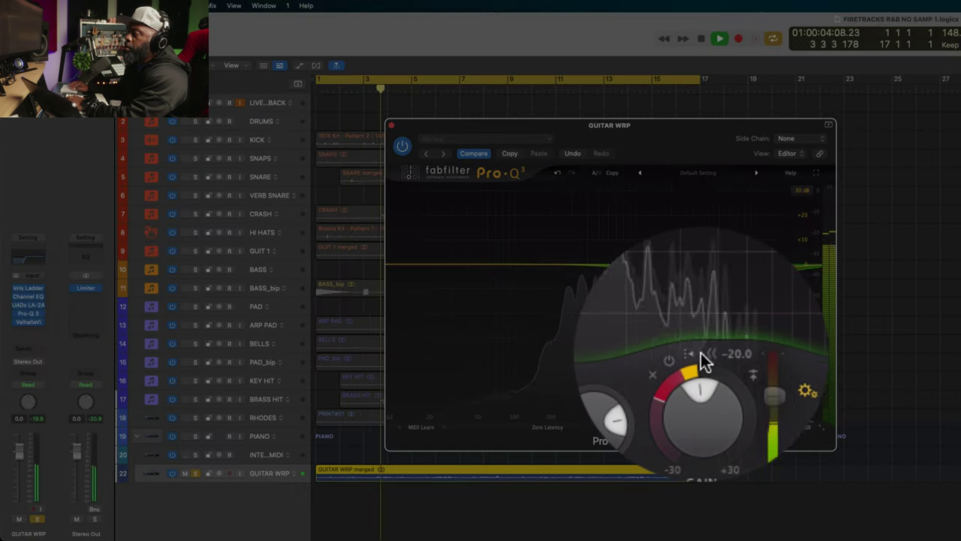
pyautogui.moveTo(730, 370); pyautogui.dragTo(730, 387)
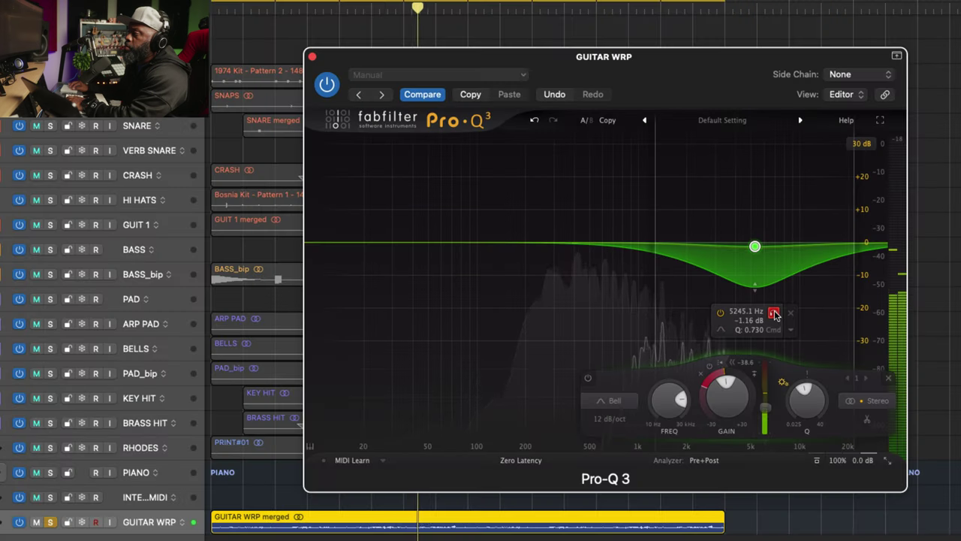
pyautogui.moveTo(776, 314); pyautogui.dragTo(777, 314)
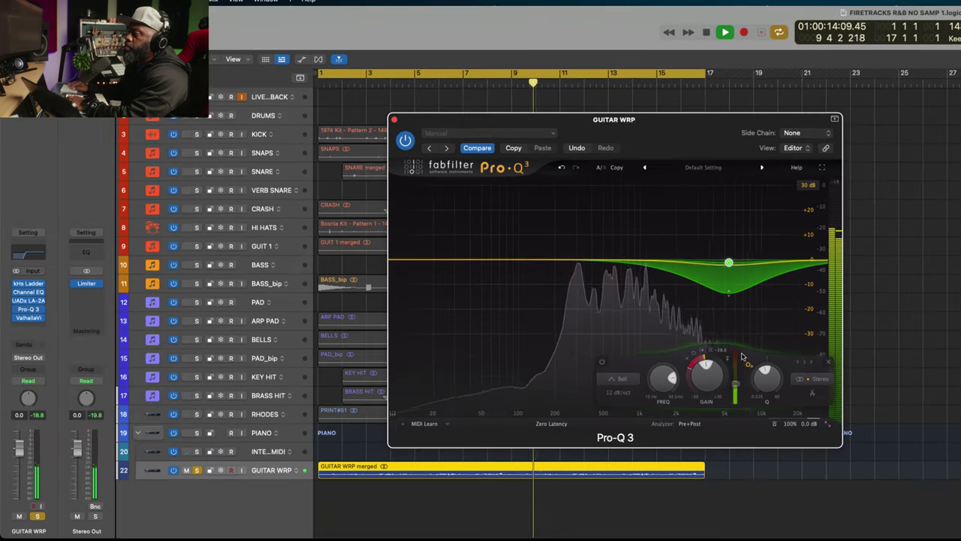
pyautogui.click(394, 121)
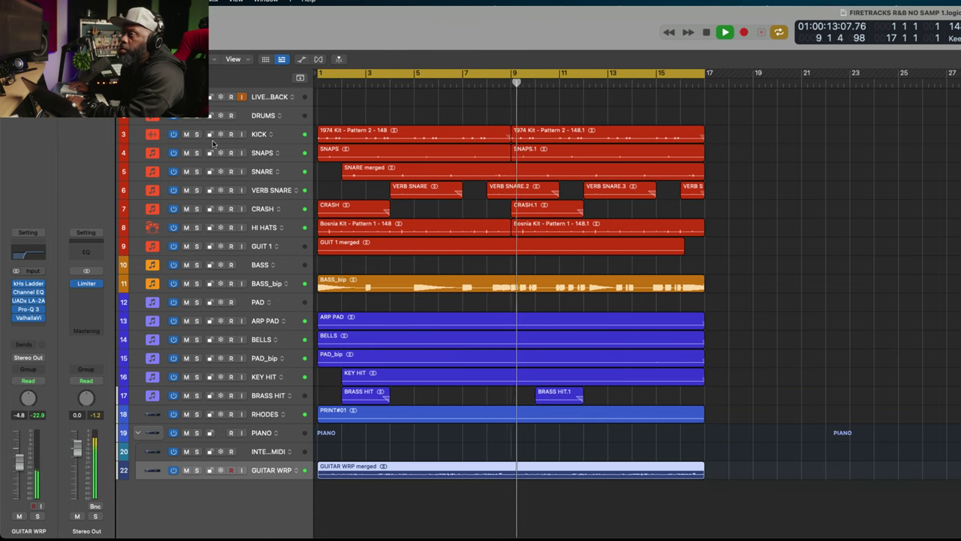
# Step: Mute the DRUMS bus through the HI HATS track and replay the arrangement from the start, selecting the GUITAR WRP track
pyautogui.click(277, 248)
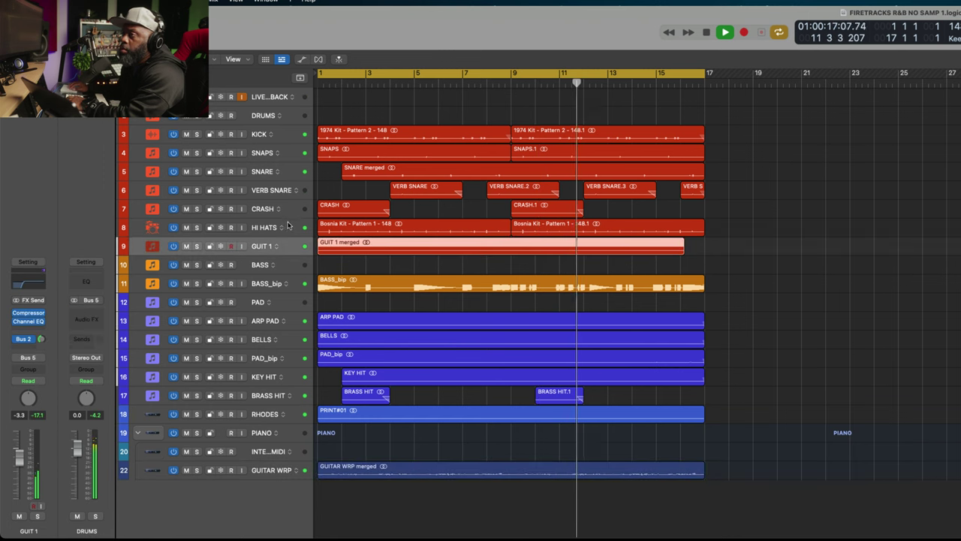
pyautogui.click(284, 228)
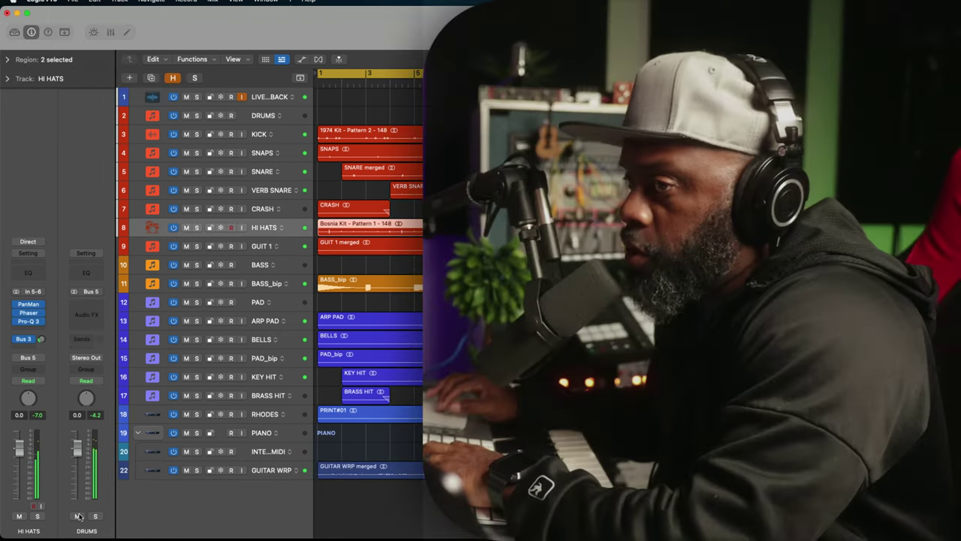
pyautogui.press('Return')
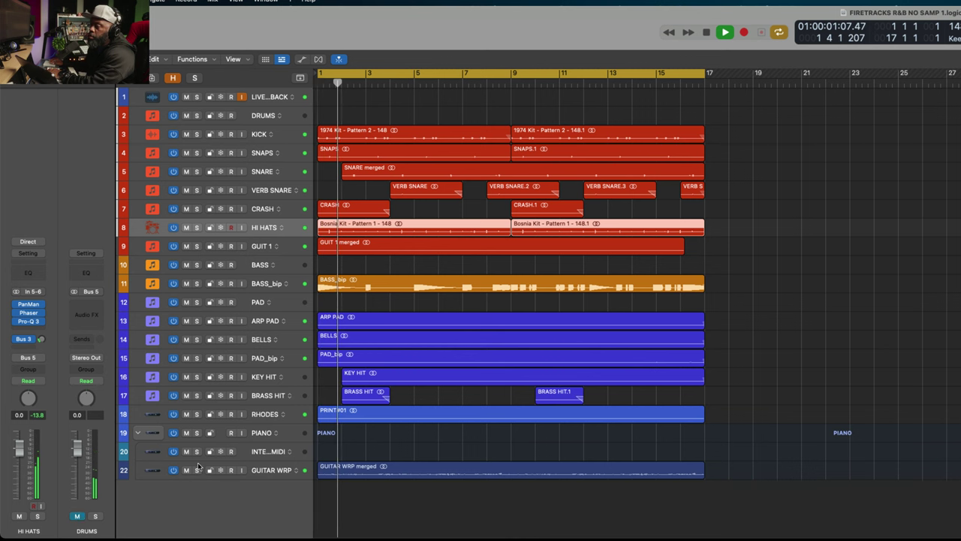
pyautogui.click(266, 471)
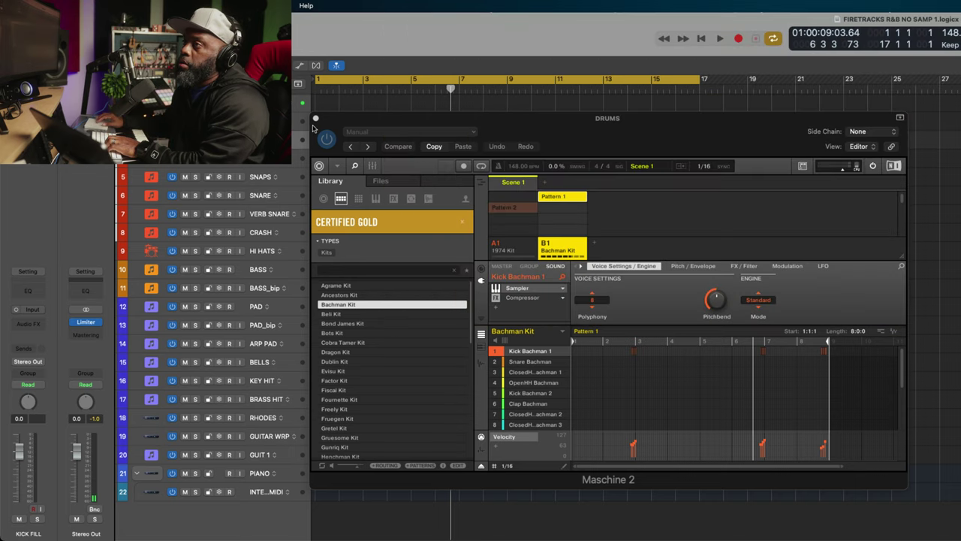
# Step: Put away the Maschine 2 window, open the DRUMS region in the Piano Roll and delete the stray single note near bar 11
pyautogui.moveTo(340, 120); pyautogui.dragTo(234, 186)
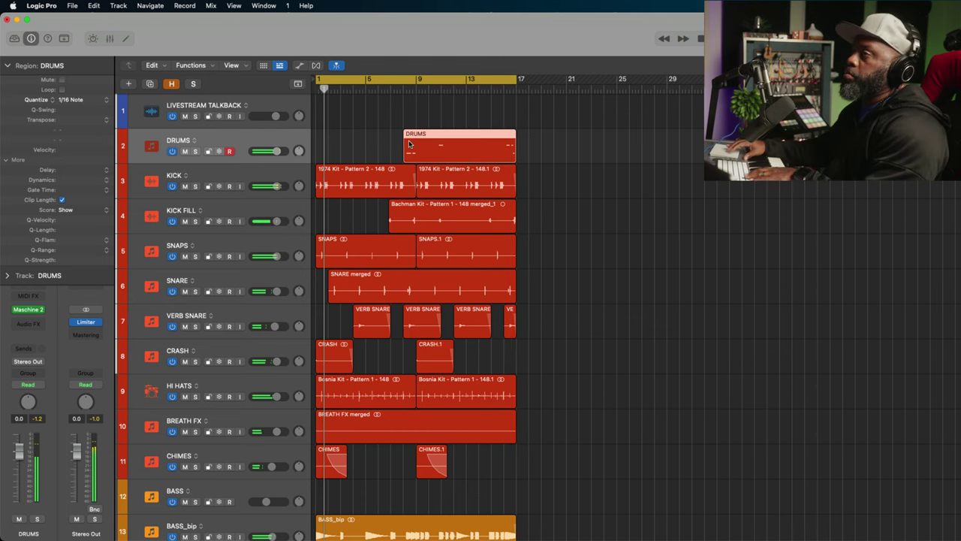
pyautogui.doubleClick(409, 143)
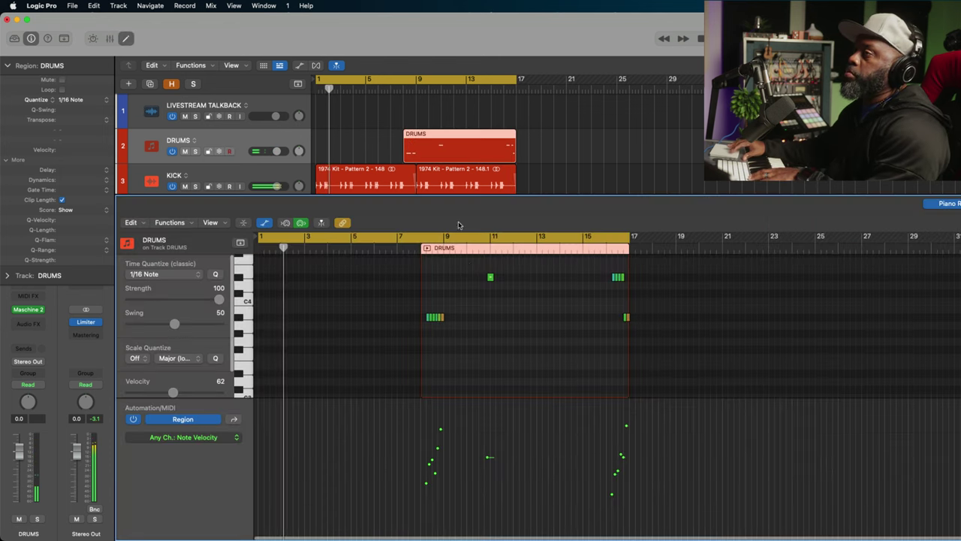
pyautogui.click(490, 277)
pyautogui.press('Delete')
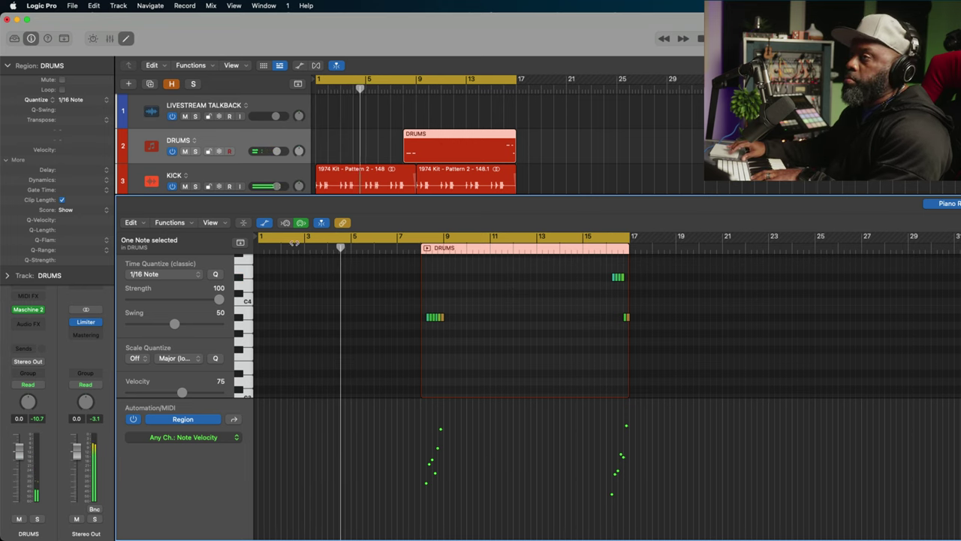
# Step: Select the six fill notes in bar 8 of the DRUMS region and set their quantize strength to 56
pyautogui.click(264, 223)
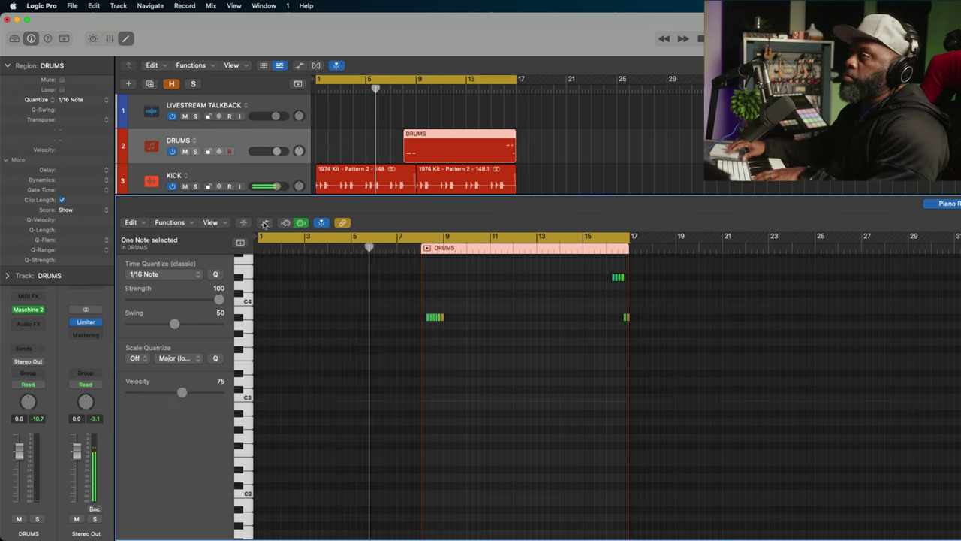
pyautogui.click(264, 223)
pyautogui.scroll(5, 431, 275)
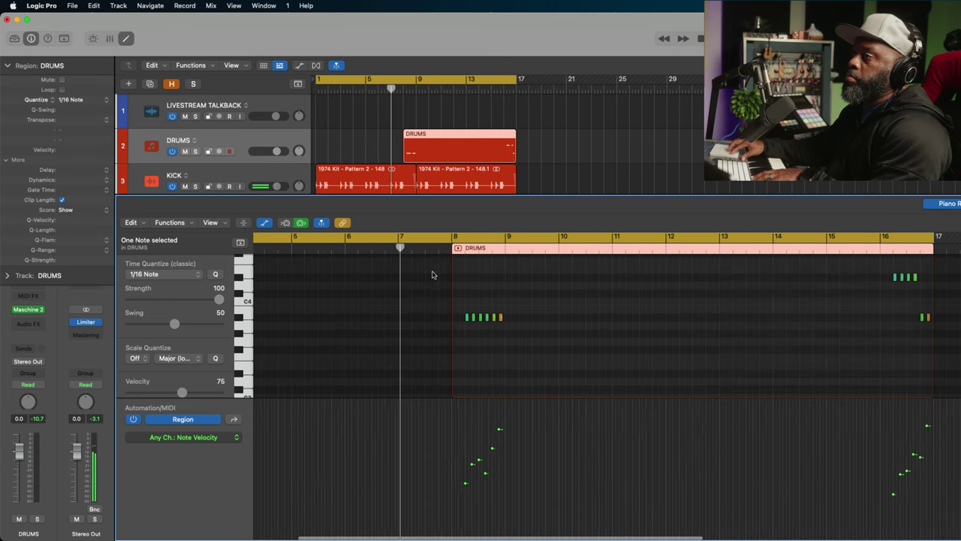
pyautogui.hscroll(3, 431, 274)
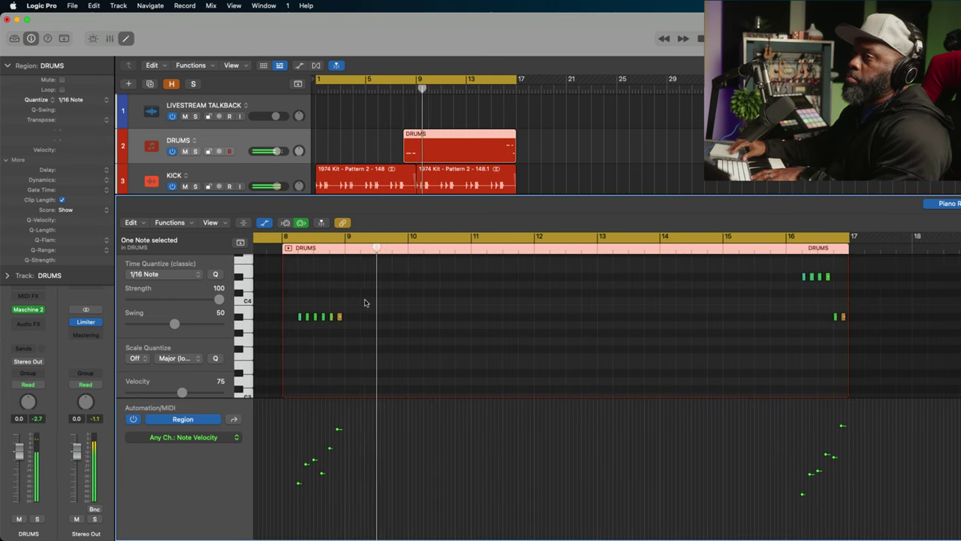
pyautogui.moveTo(368, 302); pyautogui.dragTo(267, 341)
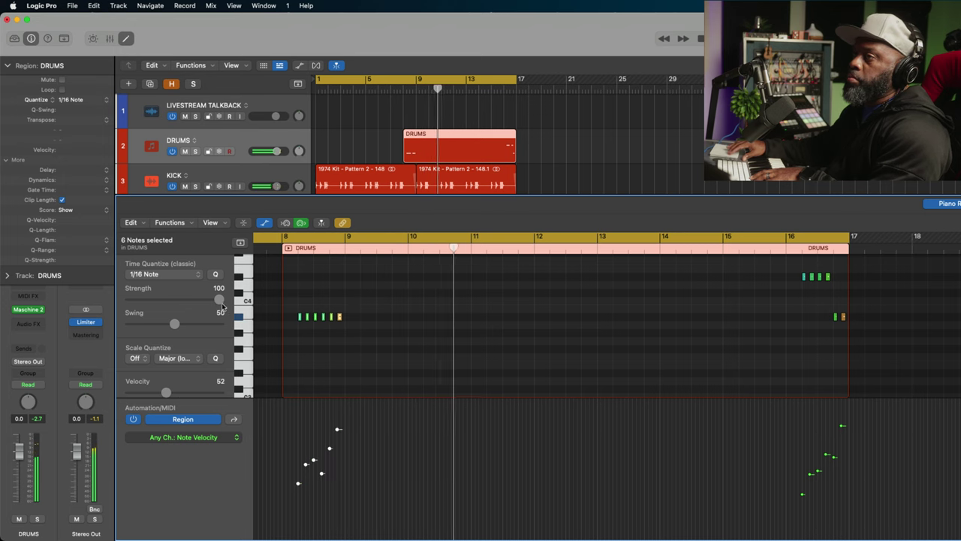
pyautogui.moveTo(218, 299); pyautogui.dragTo(172, 306)
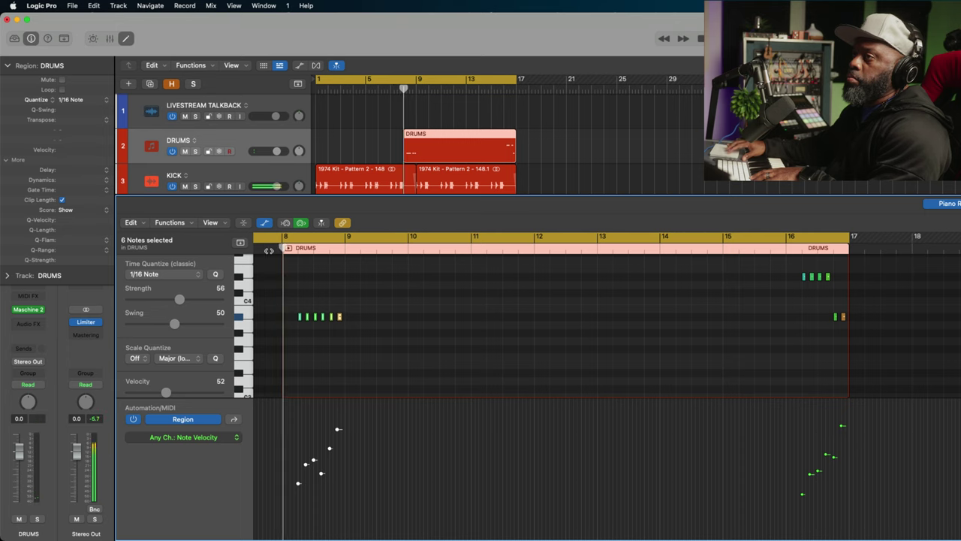
# Step: Smooth the bar 8 fill's velocity ramp by raising the first note and setting the fourth to 78 while replaying the passage
pyautogui.click(321, 222)
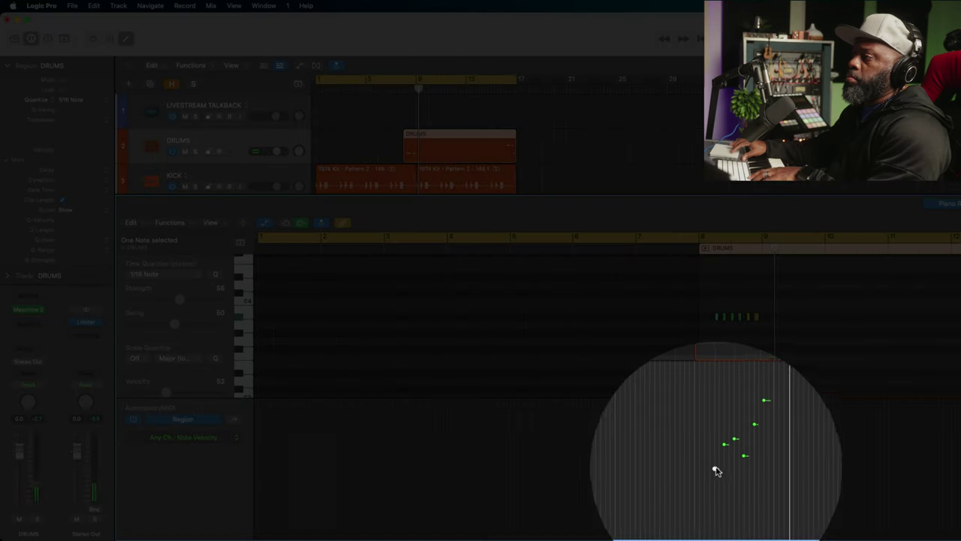
pyautogui.moveTo(715, 482); pyautogui.dragTo(715, 481)
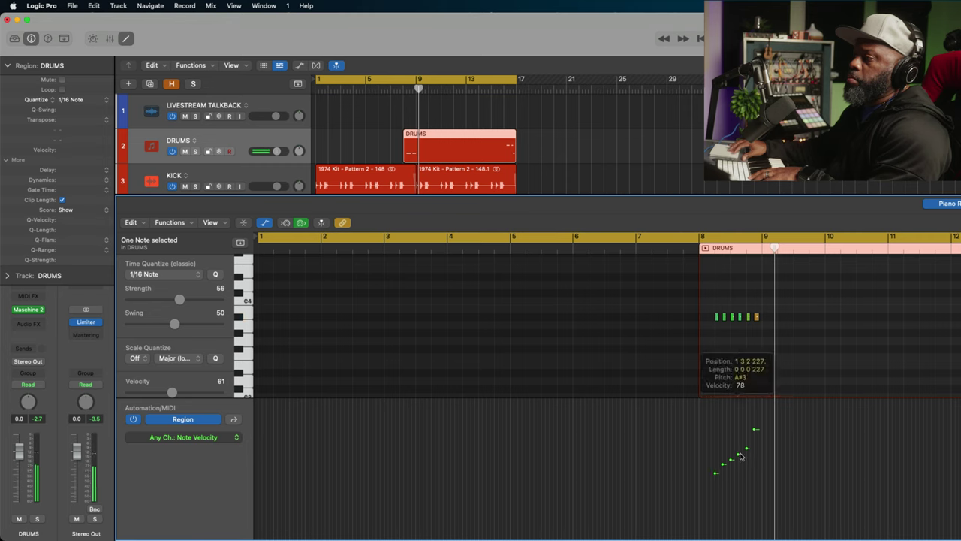
pyautogui.press('Return')
pyautogui.click(678, 253)
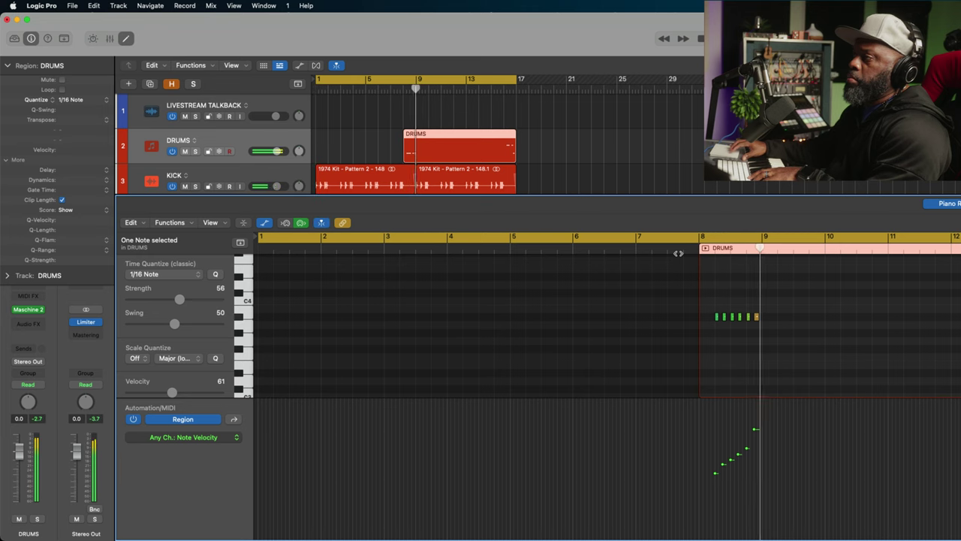
pyautogui.click(678, 253)
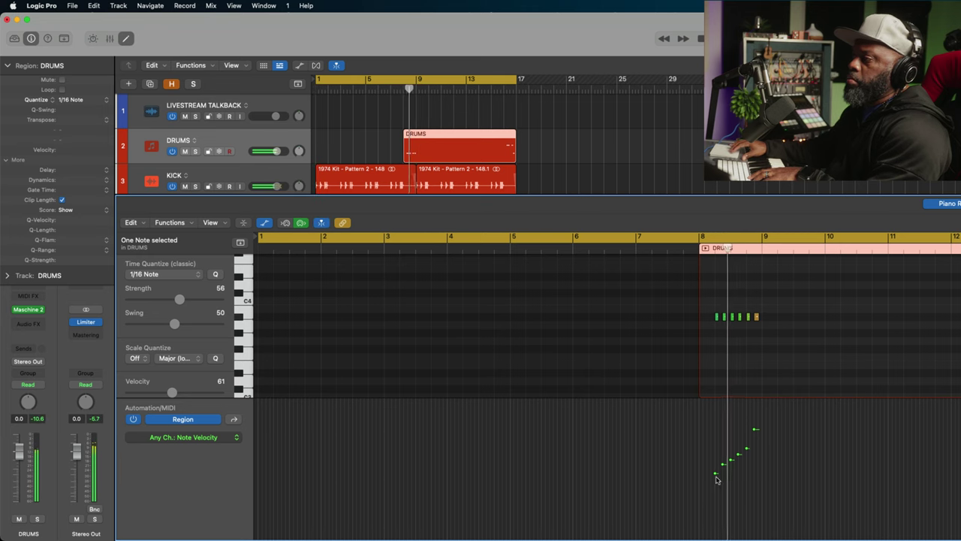
pyautogui.moveTo(716, 474); pyautogui.dragTo(715, 465)
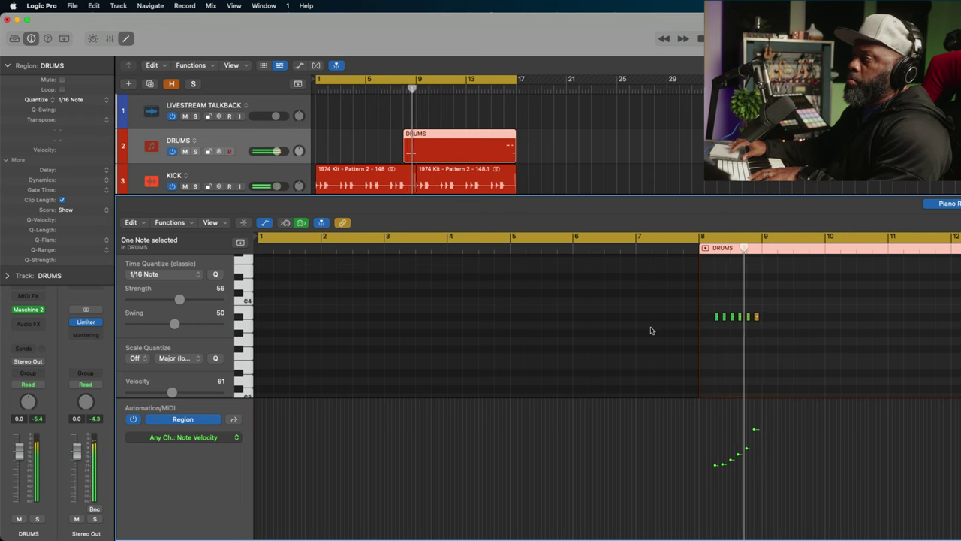
# Step: Replay the passage around bar 8 from just before the fill to audition its velocities, then inspect the fill in bar 16
pyautogui.hscroll(5, 651, 330)
pyautogui.hscroll(2, 651, 330)
pyautogui.click(395, 239)
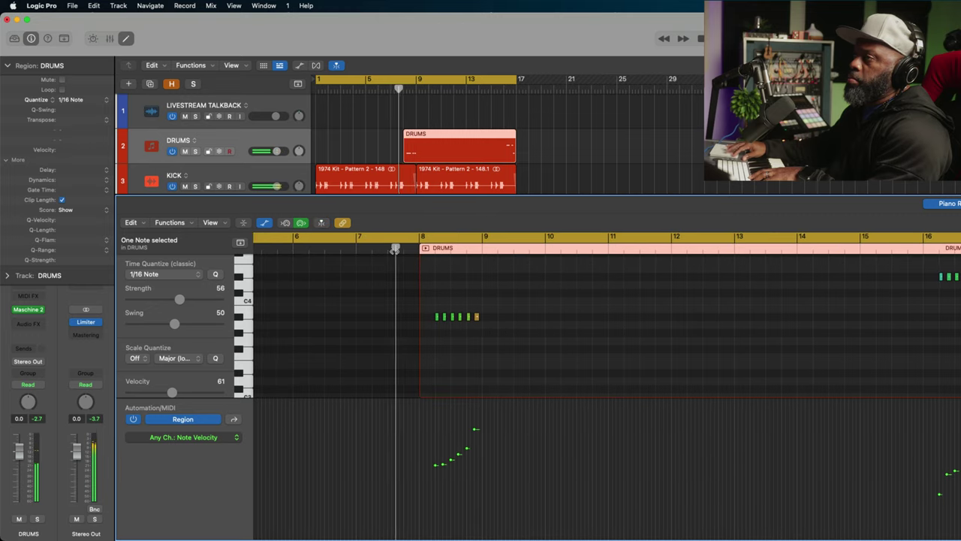
pyautogui.hscroll(-7, 479, 299)
pyautogui.hscroll(4, 479, 299)
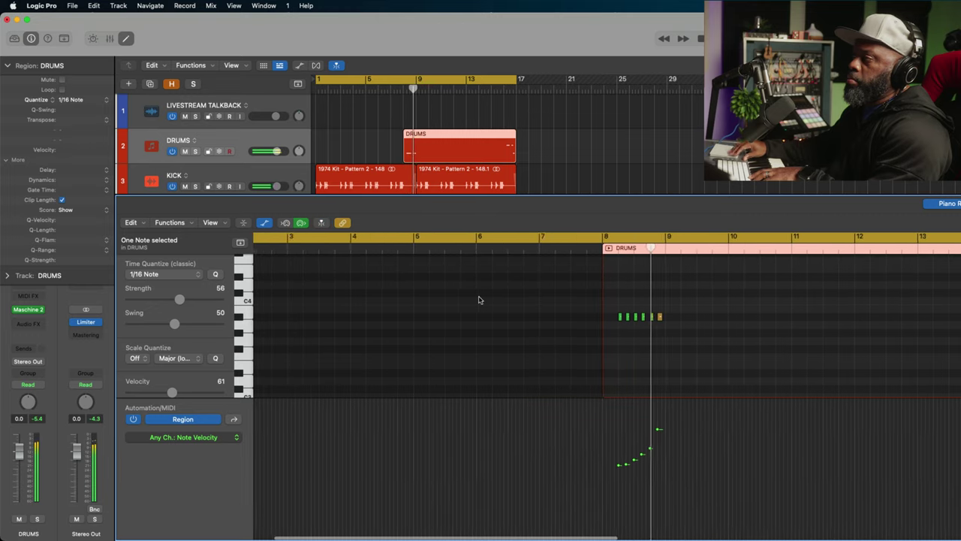
pyautogui.hscroll(4, 479, 300)
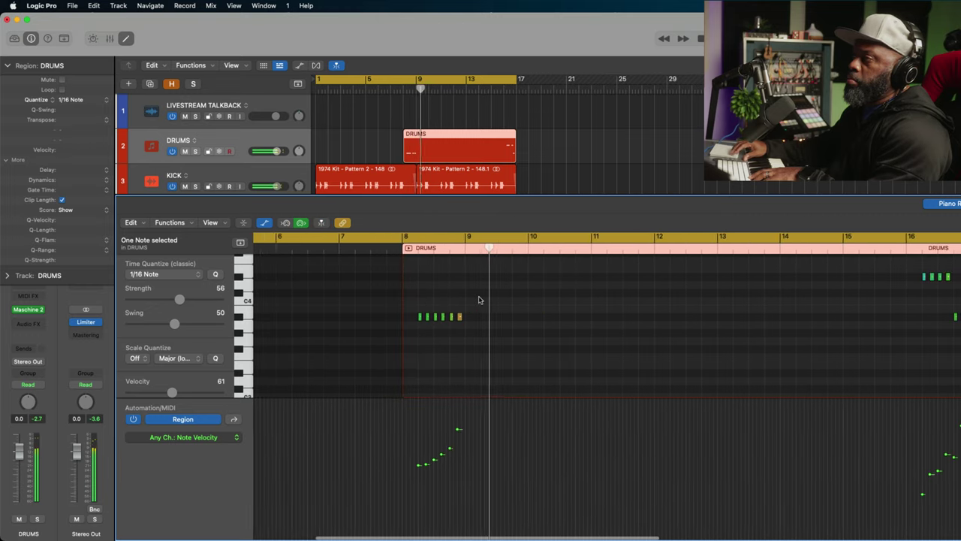
pyautogui.click(341, 249)
pyautogui.hscroll(-8, 461, 276)
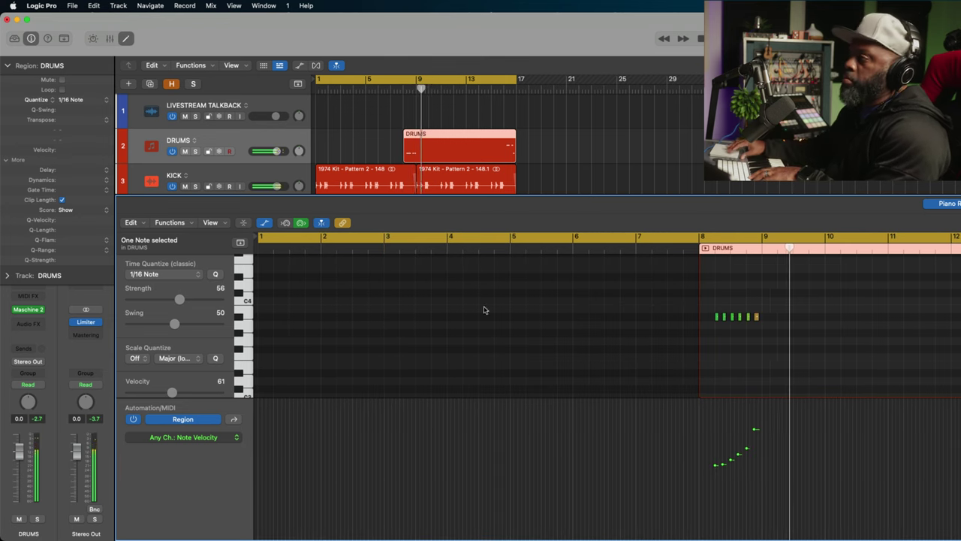
pyautogui.hscroll(1, 489, 319)
pyautogui.hscroll(10, 492, 324)
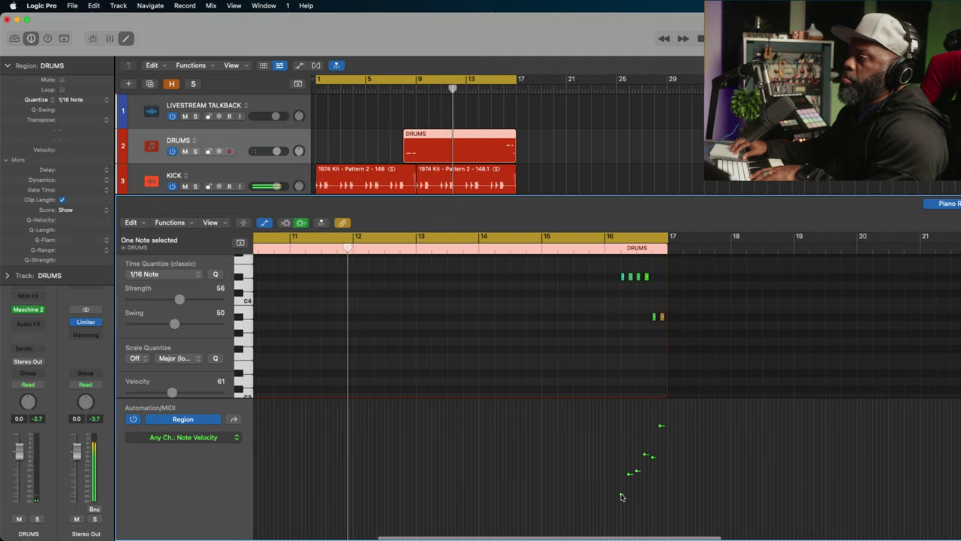
# Step: Raise the velocities of the bar 16 fill's first and fifth notes, then raise its first three notes together to form a smooth ramp
pyautogui.moveTo(621, 494); pyautogui.dragTo(621, 478)
pyautogui.hscroll(-3, 658, 461)
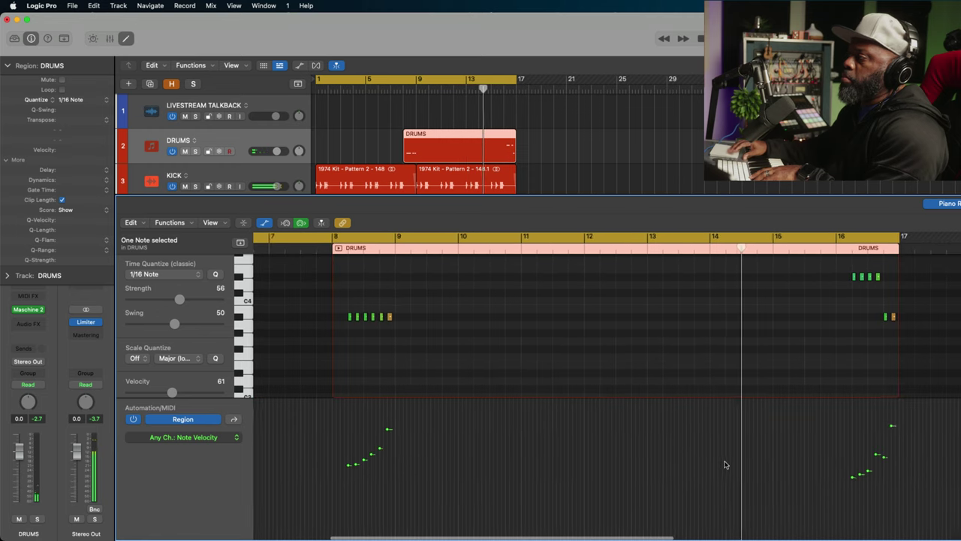
pyautogui.hscroll(2, 724, 464)
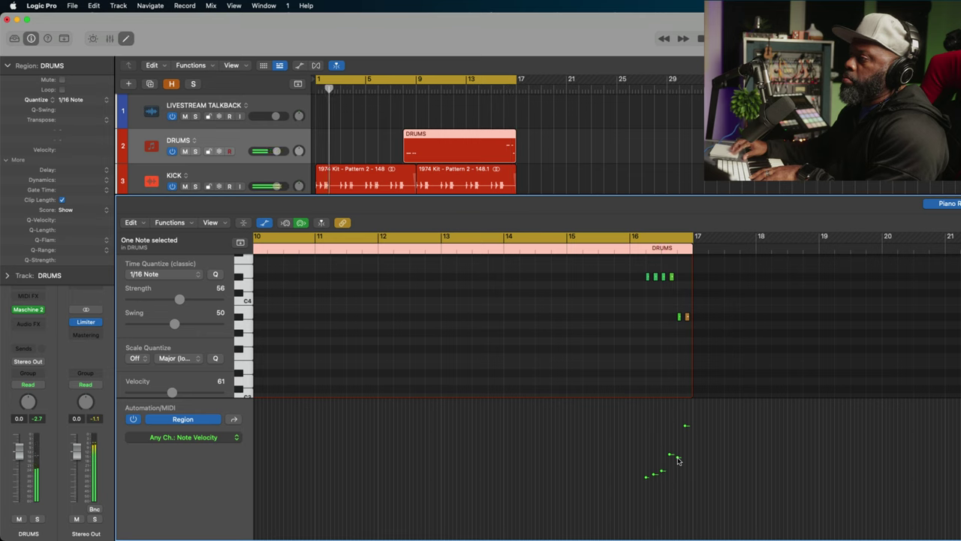
pyautogui.click(676, 455)
pyautogui.moveTo(676, 452); pyautogui.dragTo(676, 452)
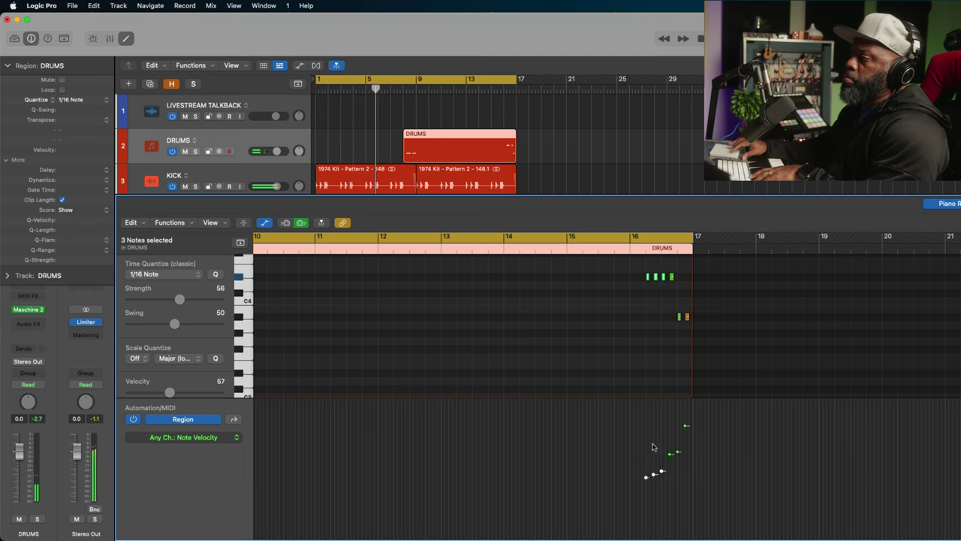
pyautogui.moveTo(660, 474); pyautogui.dragTo(661, 461)
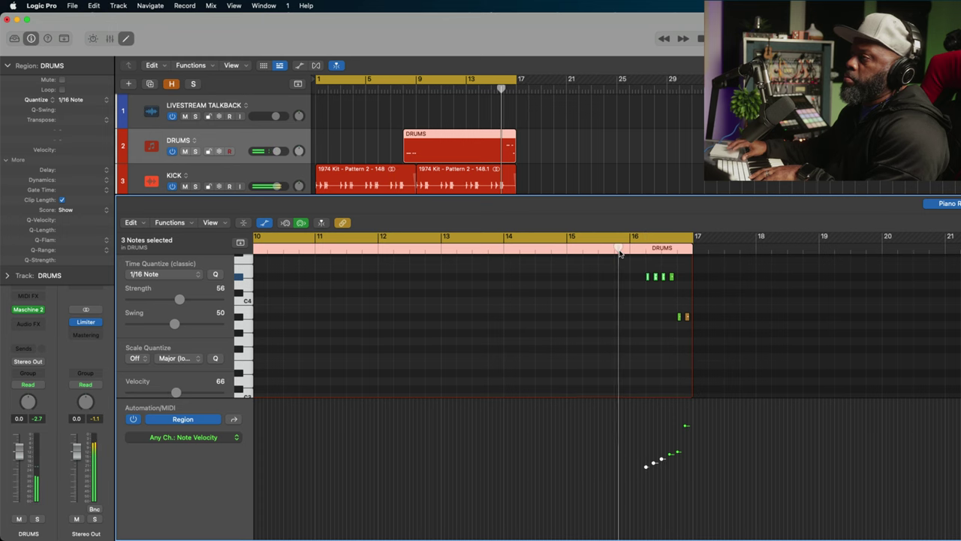
pyautogui.hscroll(-10, 619, 253)
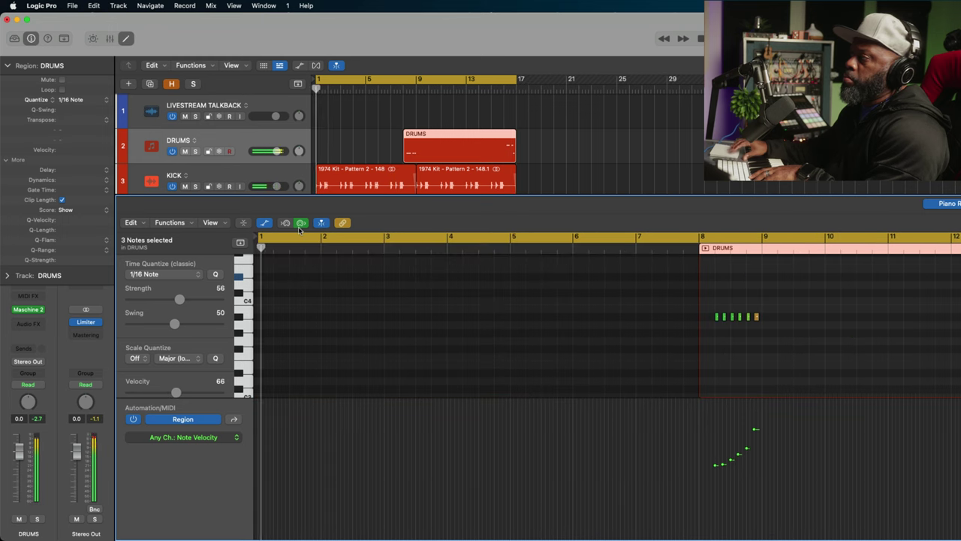
# Step: Audition the drum fills in bars 8 and 16 from around bar 16 and review their velocity ramps, then close the note editor
pyautogui.hscroll(10, 354, 266)
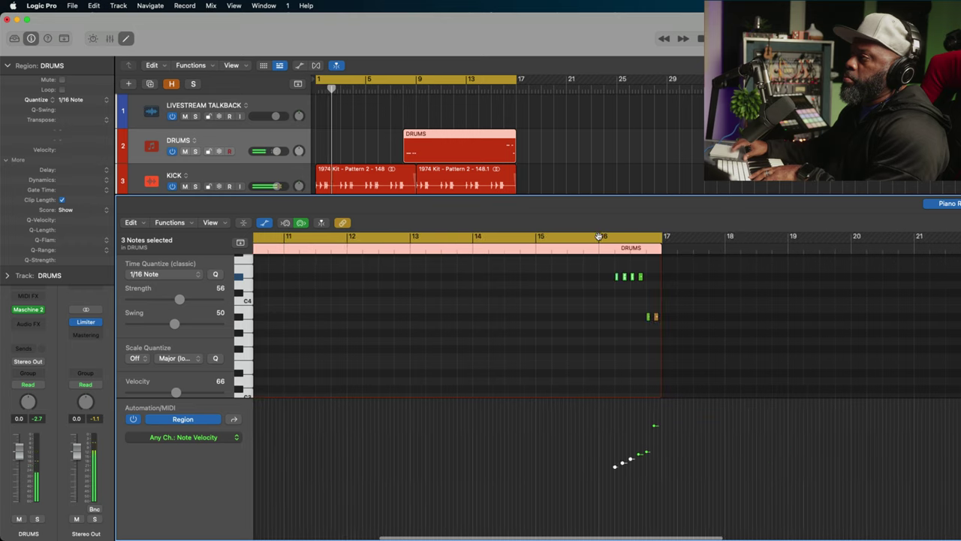
pyautogui.hscroll(-10, 607, 253)
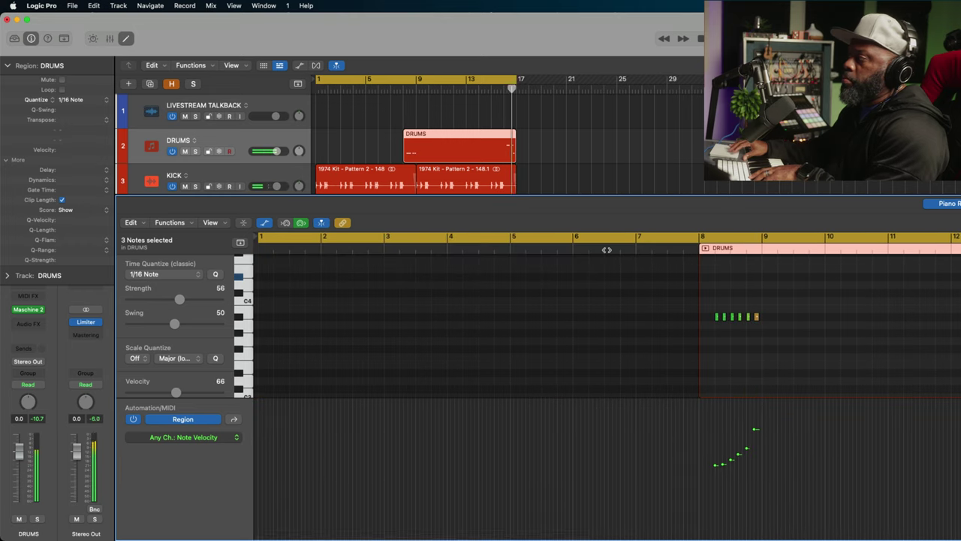
pyautogui.hscroll(3, 607, 251)
pyautogui.scroll(-5, 608, 250)
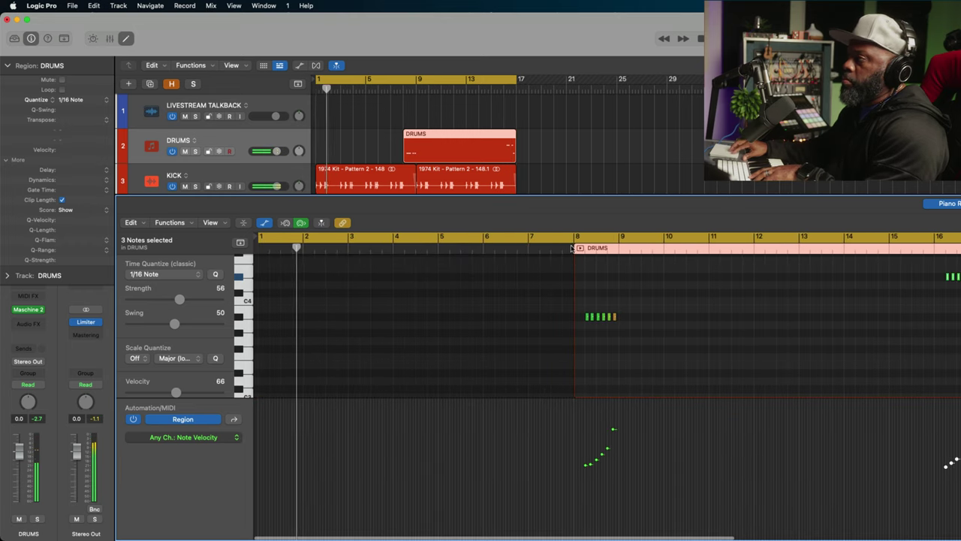
pyautogui.hscroll(4, 579, 247)
pyautogui.hscroll(2, 571, 247)
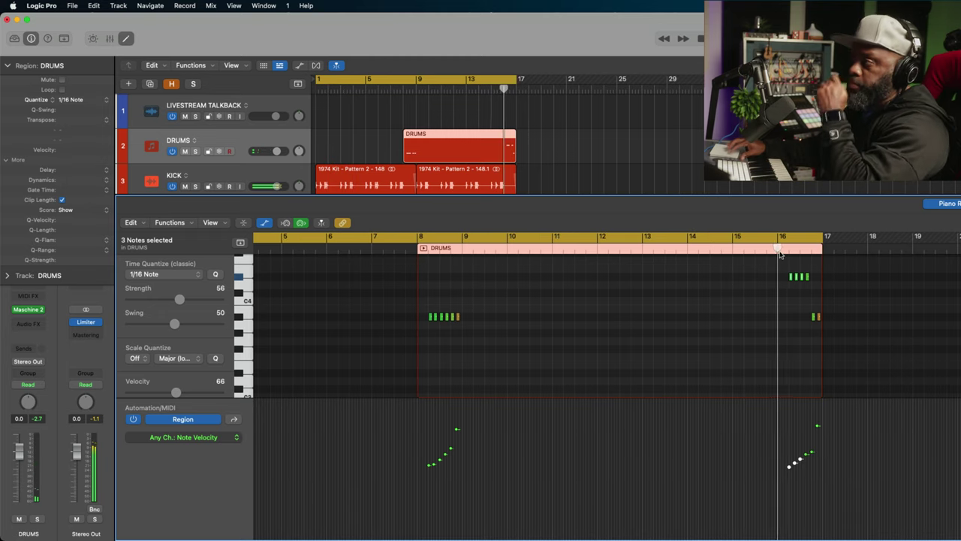
pyautogui.hscroll(-7, 781, 252)
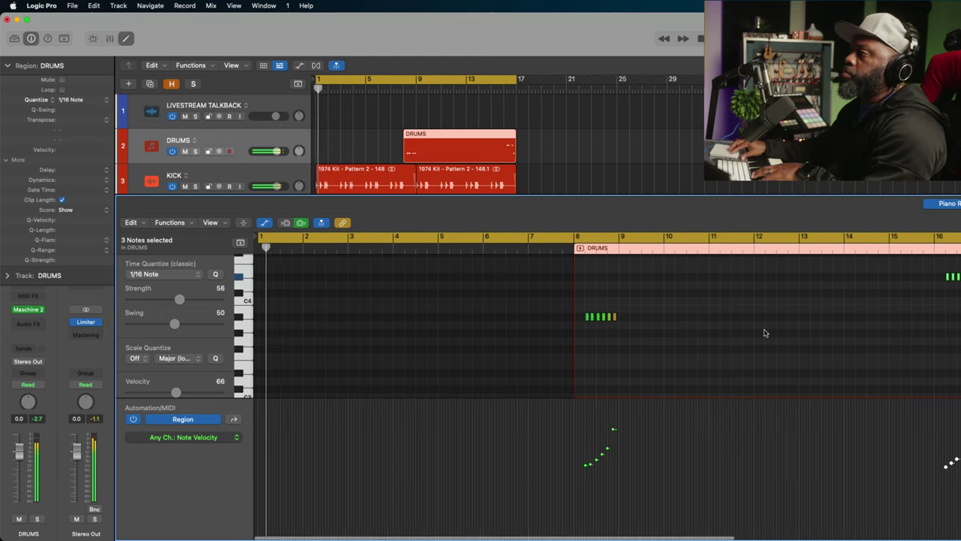
pyautogui.scroll(-5, 764, 331)
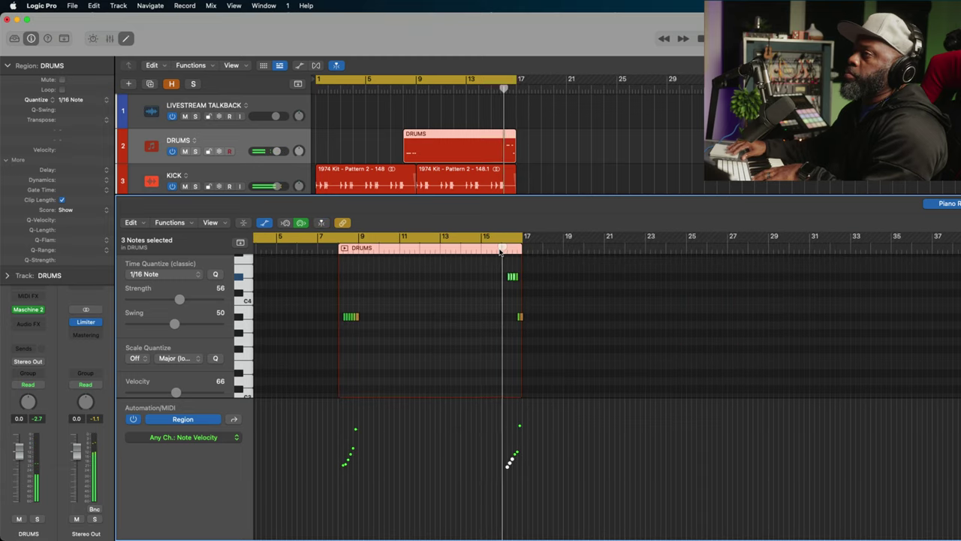
pyautogui.hscroll(-3, 547, 278)
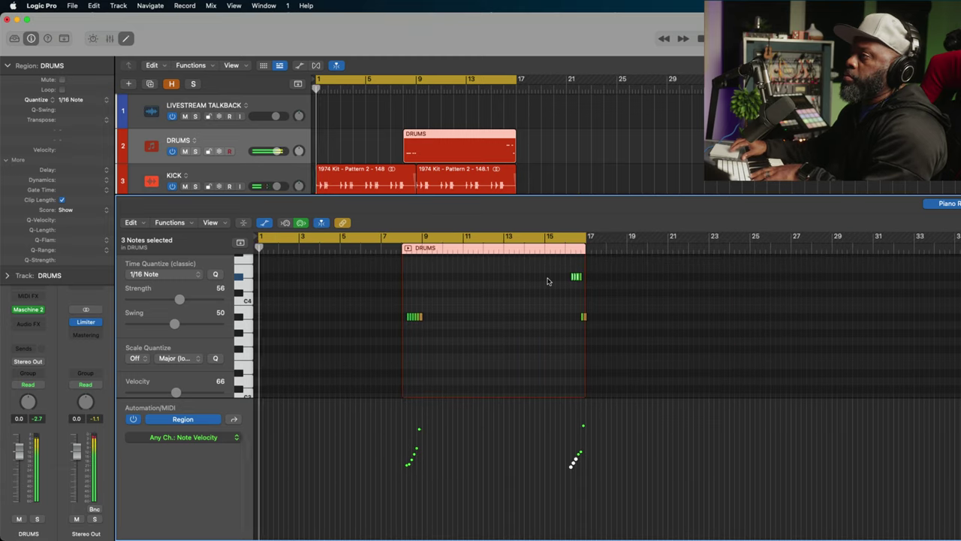
pyautogui.press('p')
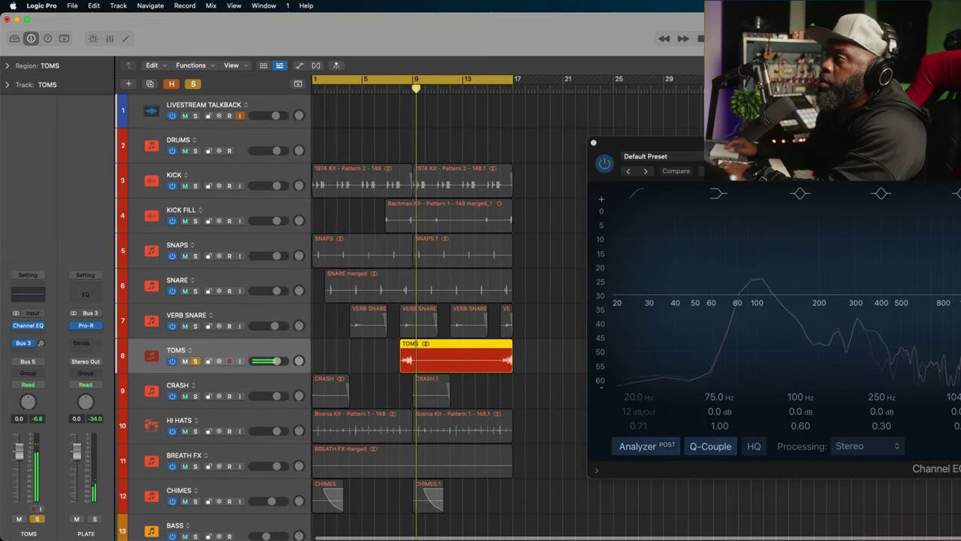
# Step: Solo the talkback track alongside the toms and filter the TOMS Channel EQ with an 80 Hz low cut and 3040 Hz high cut, both 24 dB/Oct
pyautogui.moveTo(731, 142); pyautogui.dragTo(338, 113)
pyautogui.click(195, 115)
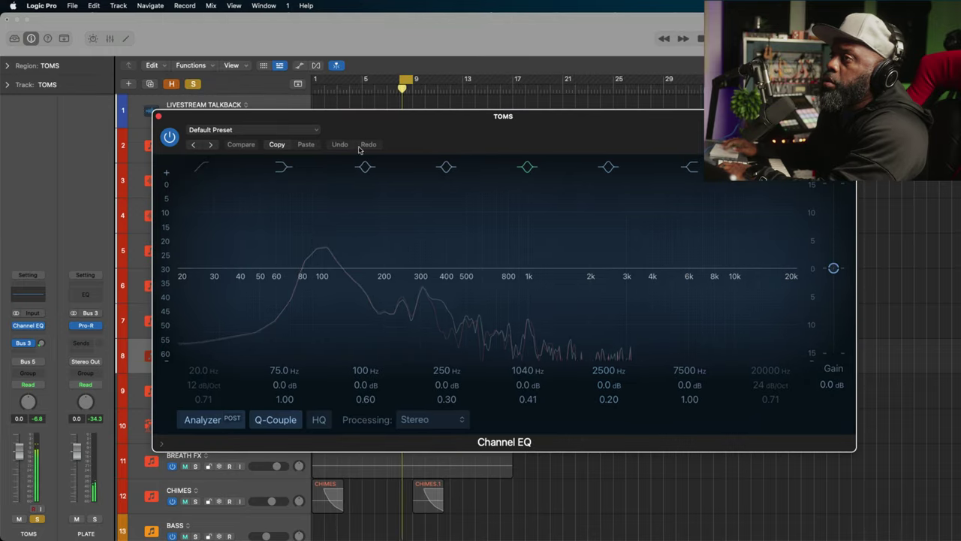
pyautogui.click(207, 169)
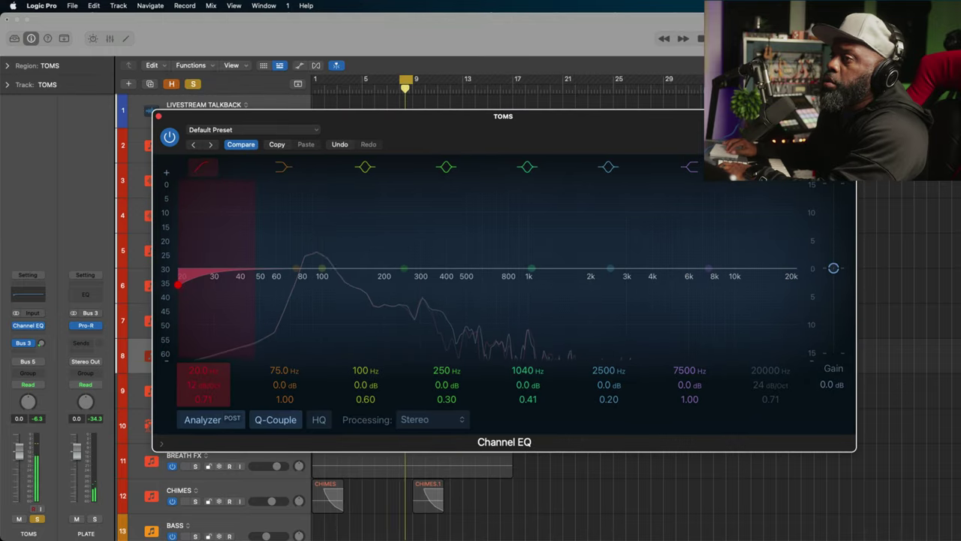
pyautogui.moveTo(195, 369); pyautogui.dragTo(194, 347)
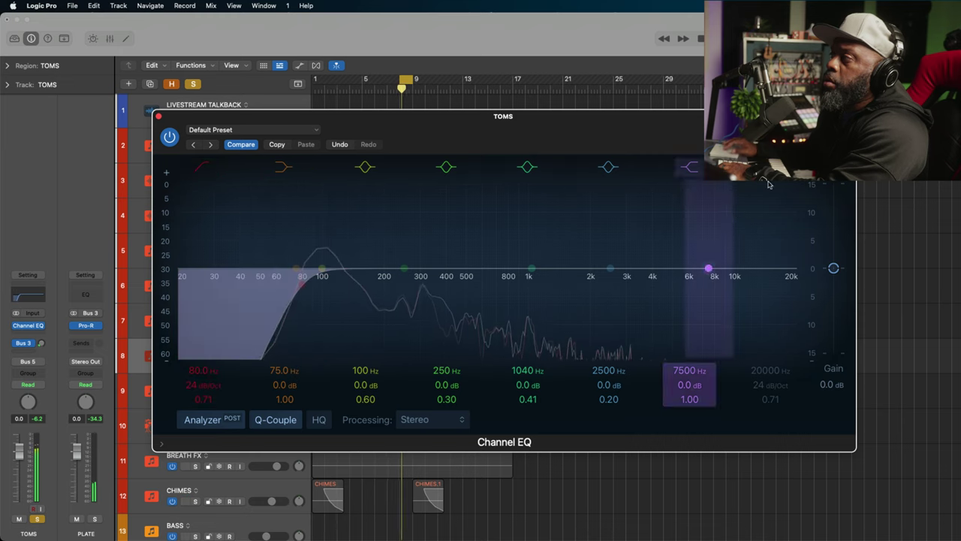
pyautogui.moveTo(796, 284); pyautogui.dragTo(570, 285)
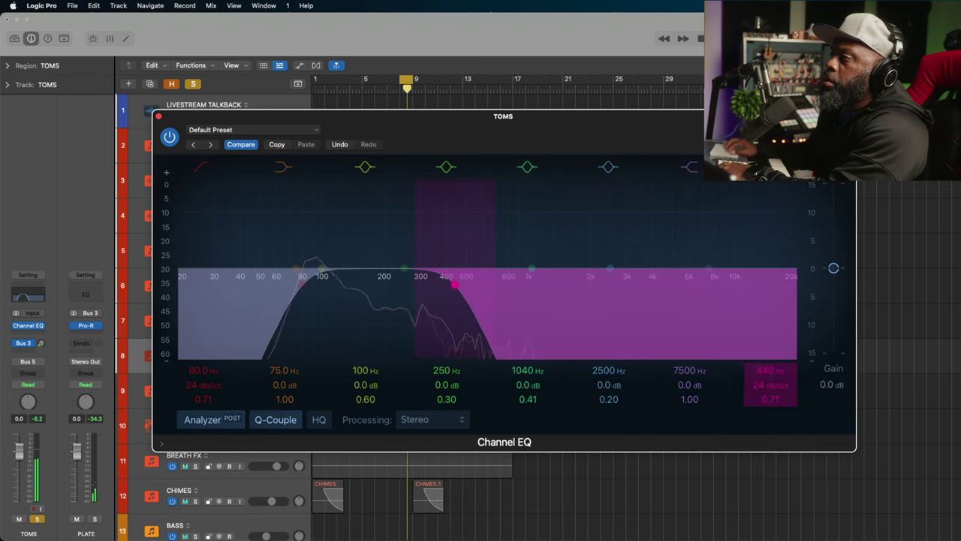
pyautogui.moveTo(466, 284); pyautogui.dragTo(644, 286)
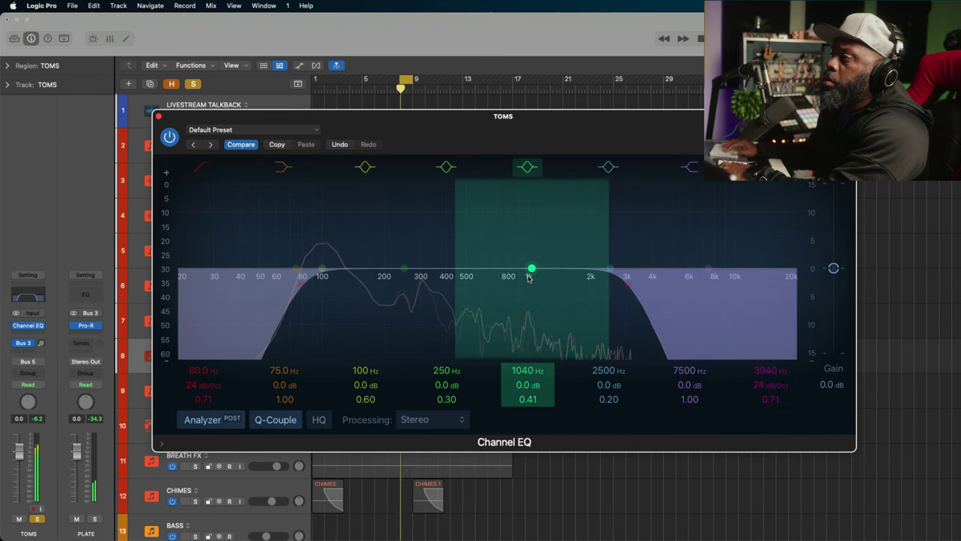
# Step: Cut the toms by 9.3 dB at 570 Hz with Q 3.80, and move the 250 Hz band to 1210 Hz at +6.2 dB
pyautogui.moveTo(531, 268); pyautogui.dragTo(479, 346)
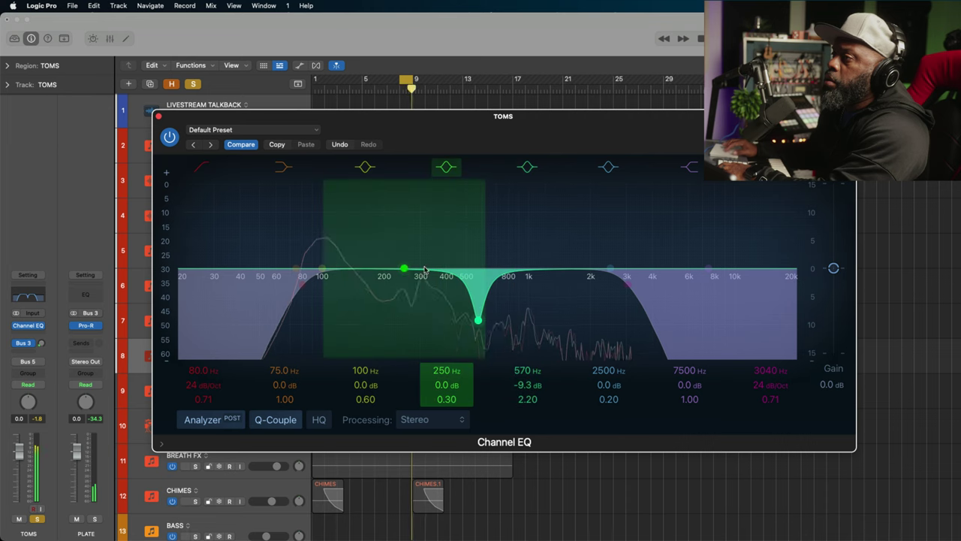
pyautogui.moveTo(404, 271); pyautogui.dragTo(545, 235)
pyautogui.moveTo(527, 399)
pyautogui.mouseDown()
pyautogui.moveTo(528, 383)
pyautogui.moveTo(527, 410)
pyautogui.mouseUp()
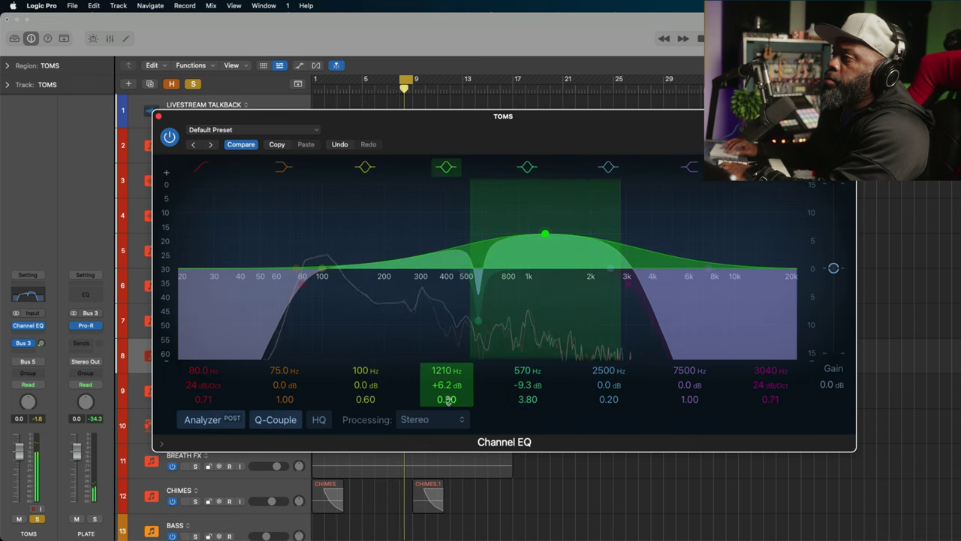
# Step: Narrow the boosted 1210 Hz band to Q 5.90, sweep it to 990 Hz, and set its gain to -6.0 dB
pyautogui.moveTo(447, 399); pyautogui.dragTo(447, 363)
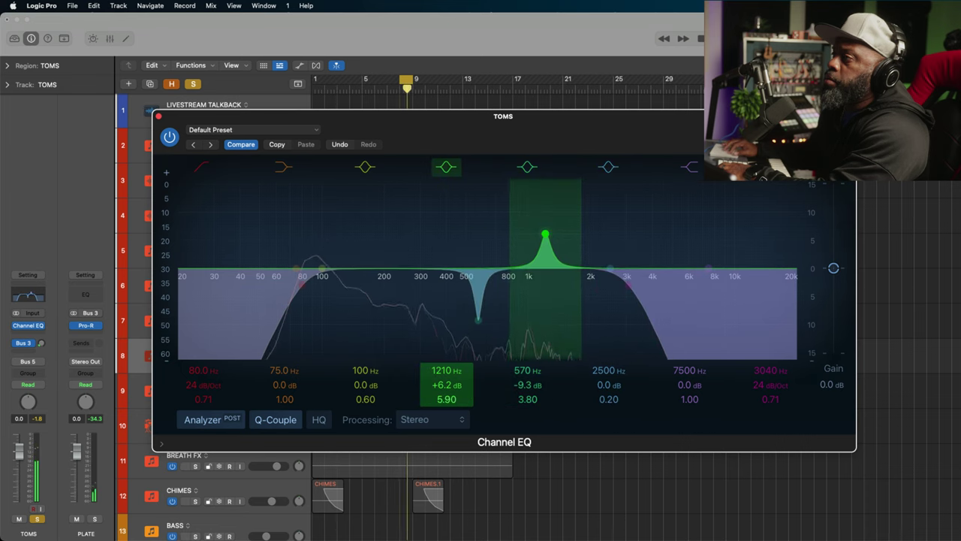
pyautogui.moveTo(544, 221); pyautogui.dragTo(530, 172)
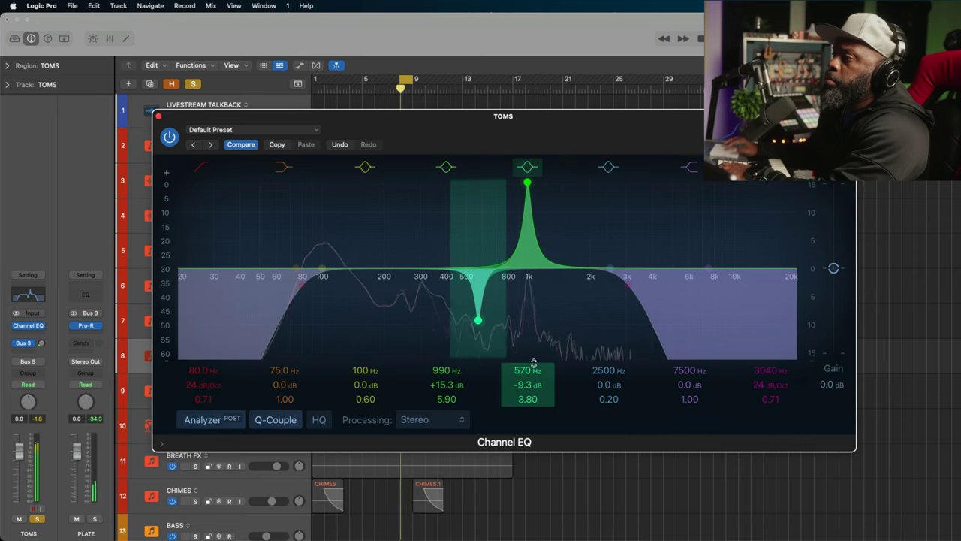
pyautogui.moveTo(446, 384); pyautogui.dragTo(446, 405)
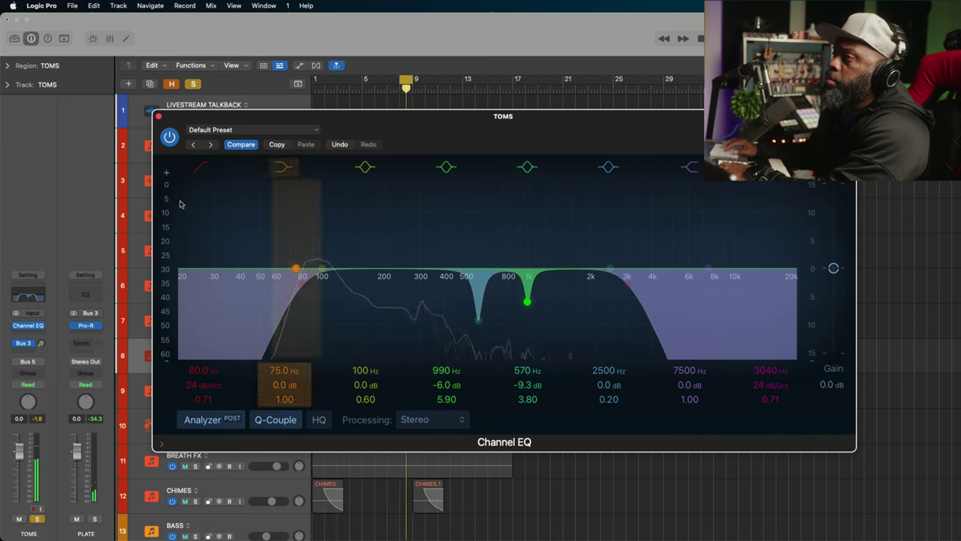
# Step: Compare the toms with the Channel EQ bypassed and re-enabled, then close the EQ window
pyautogui.click(169, 137)
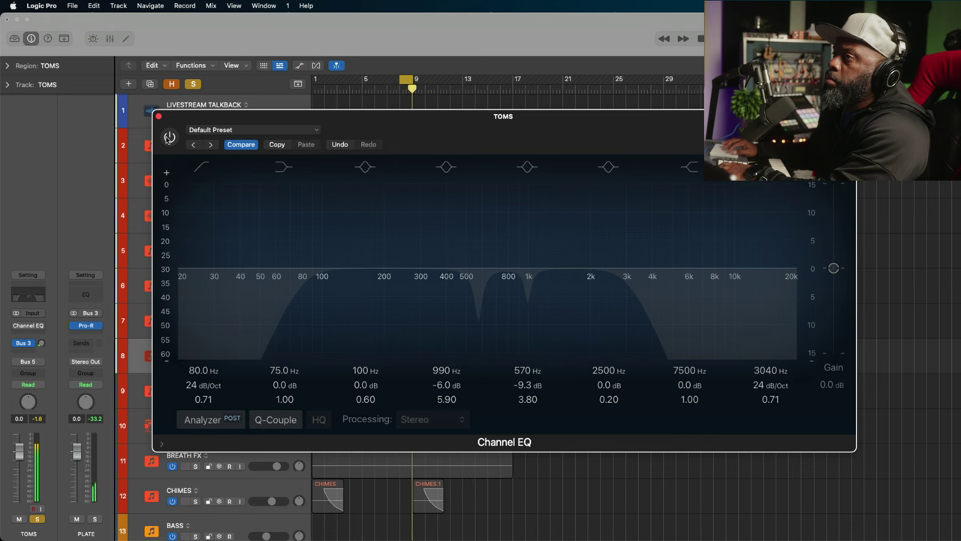
pyautogui.click(169, 137)
pyautogui.click(159, 116)
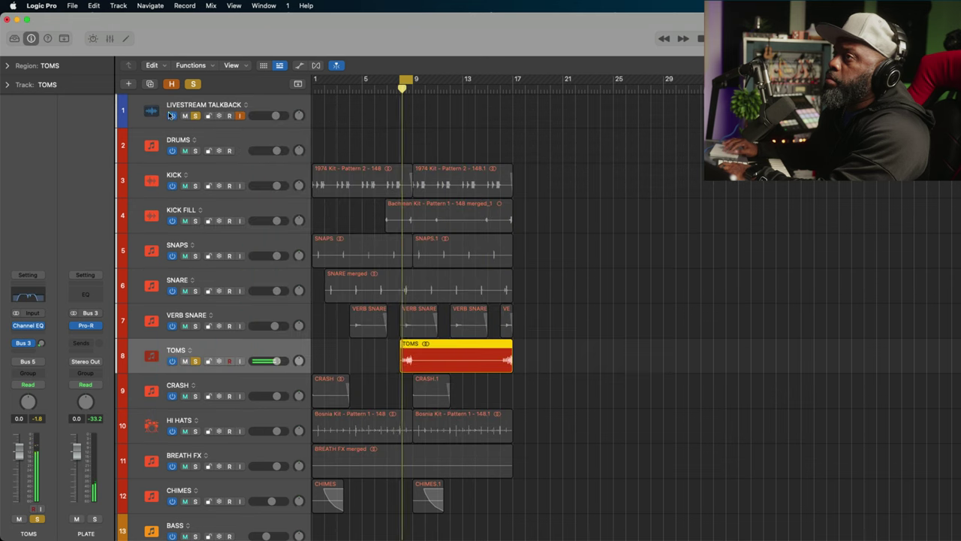
# Step: Clear all track solos and play the full drum mix from around bar 15 to hear the toms in context
pyautogui.click(194, 85)
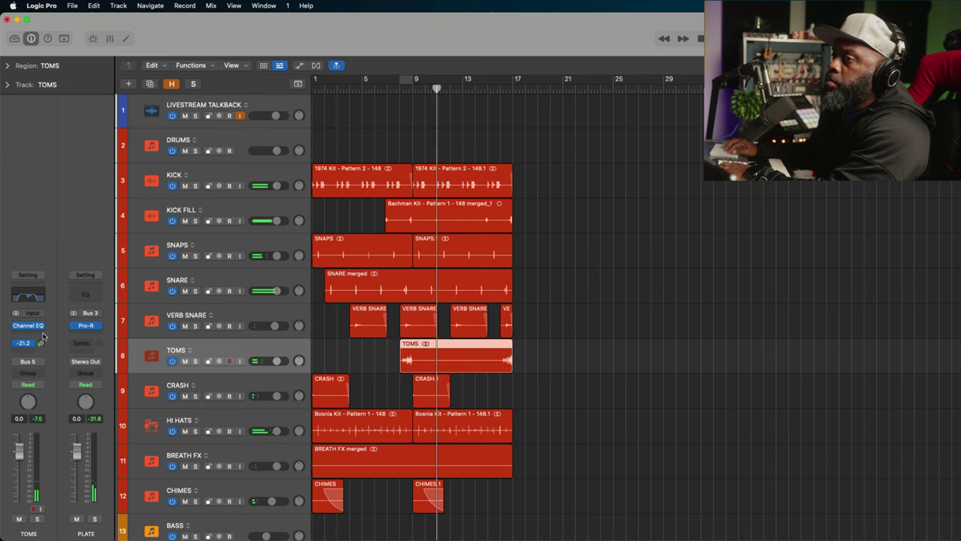
pyautogui.click(491, 88)
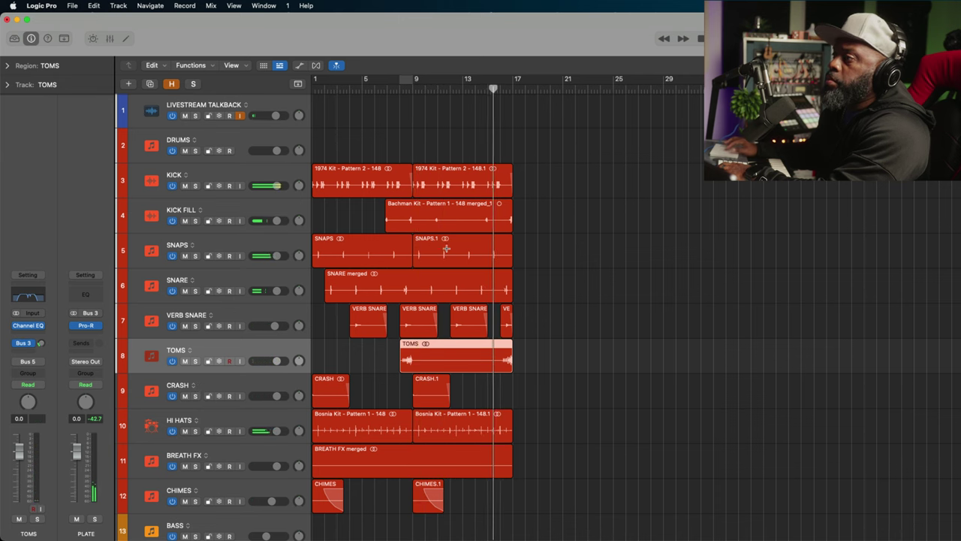